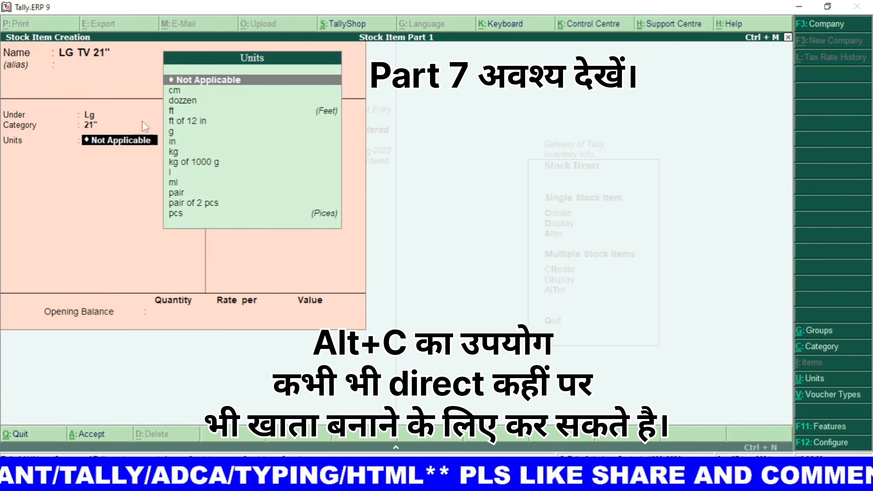
Set the unit of LG TV 21" to pcs, leave BOM and standard rates at No, and save the item
left_click(176, 213)
left_click(176, 213)
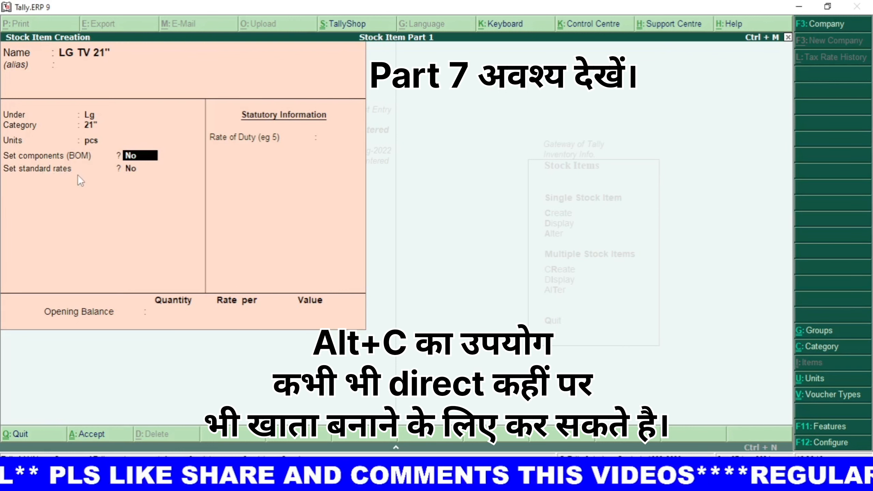
key("Return")
key("Return")
key("Return")
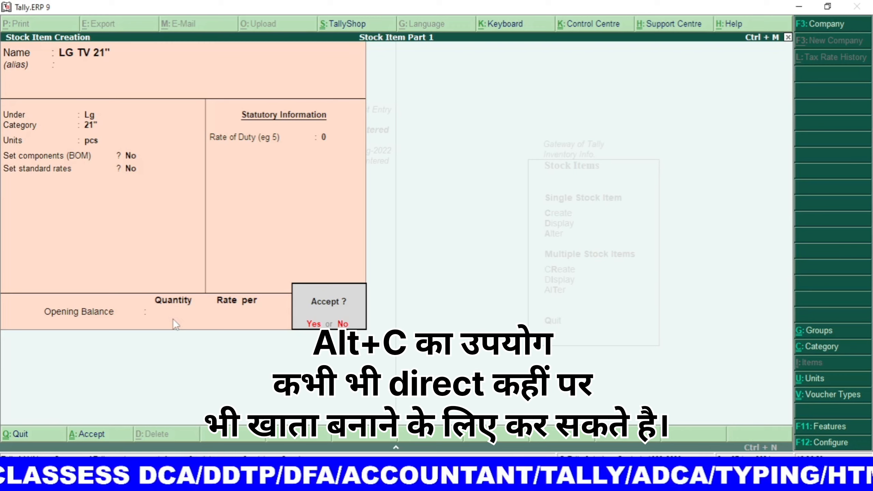
key("Return")
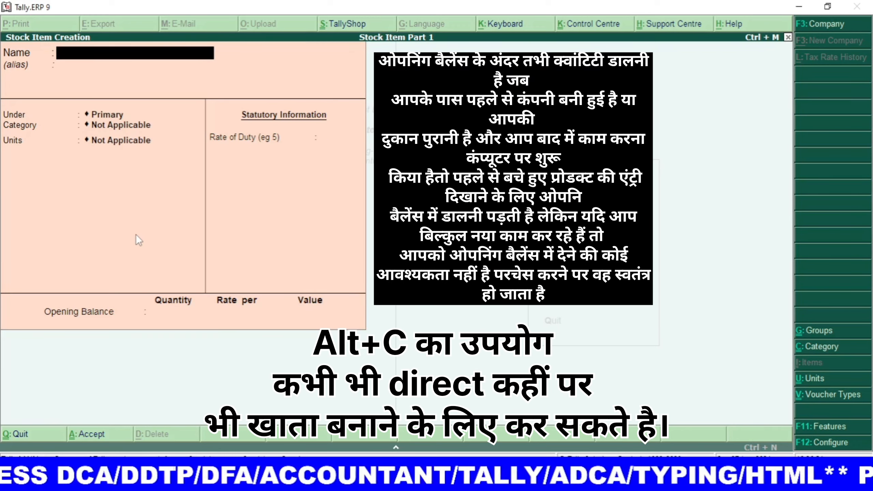
Name the new stock item SONY TV 21" and leave its alias blank
type("SONY TV 2")
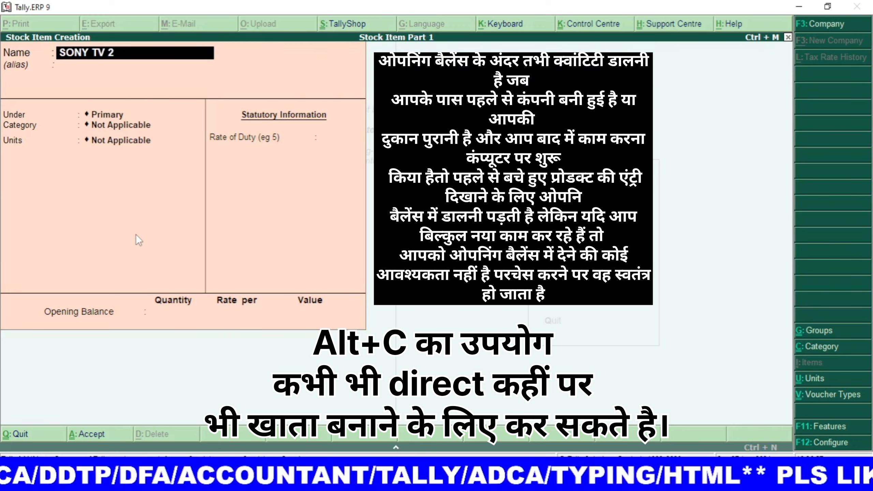
type("1\"")
key("Return")
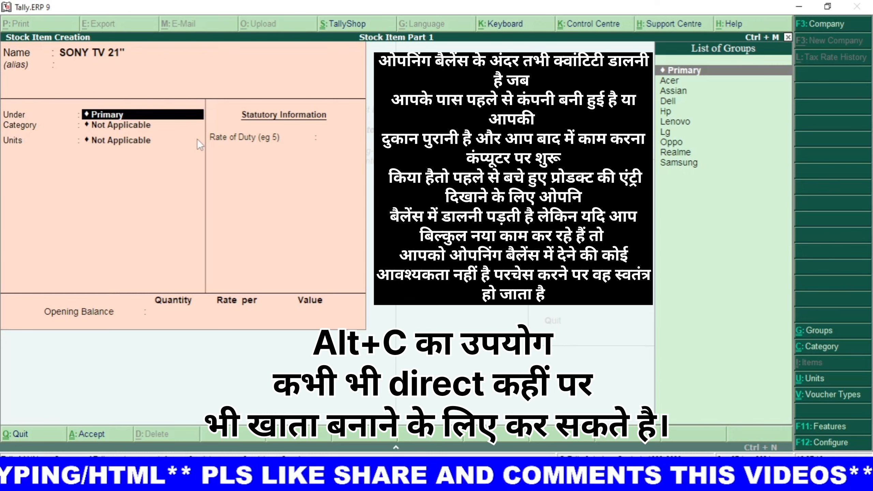
Create a stock group named SONY under Primary and assign it to the SONY TV 21" item
key("alt+c")
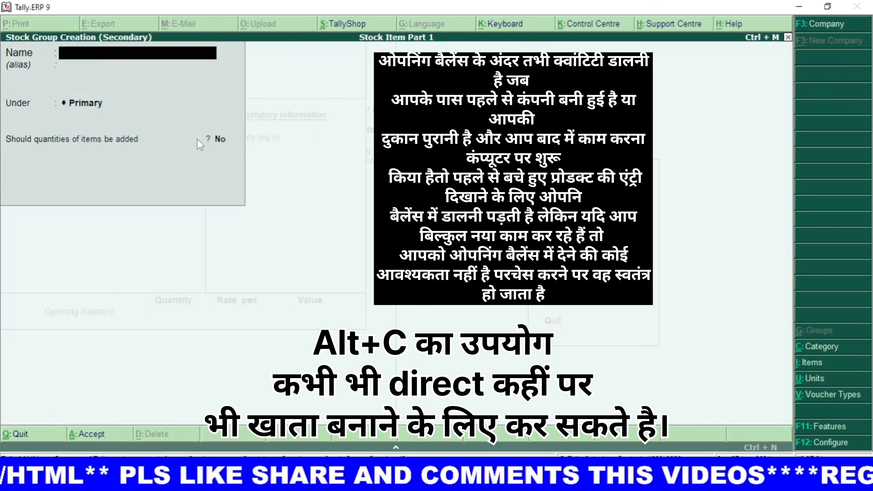
type("SONY")
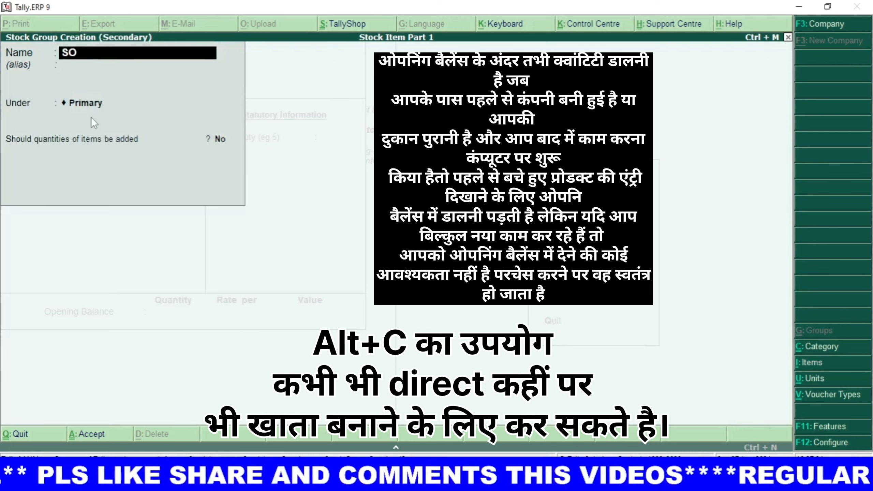
key("Return")
key("Return")
key("Return")
key("Return")
key("Return")
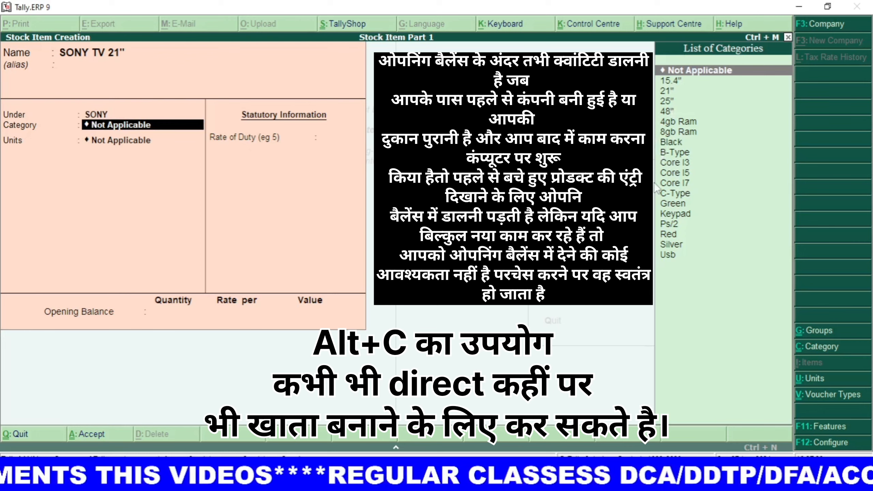
Give SONY TV 21" the category 21" and the unit pcs, and save the item with the remaining defaults
type("21")
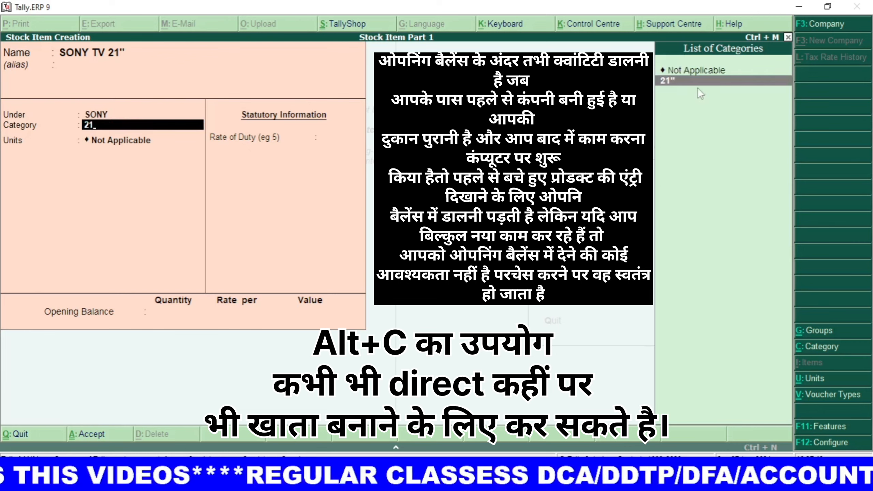
key("Return")
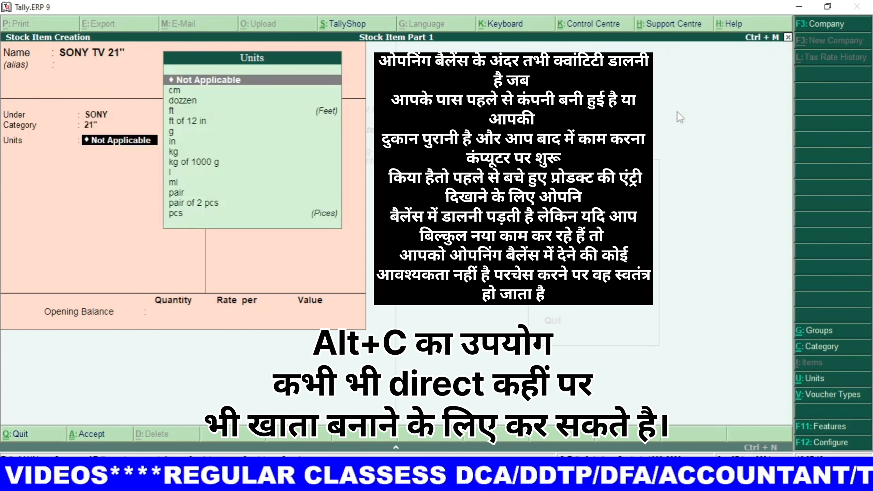
type("PCS")
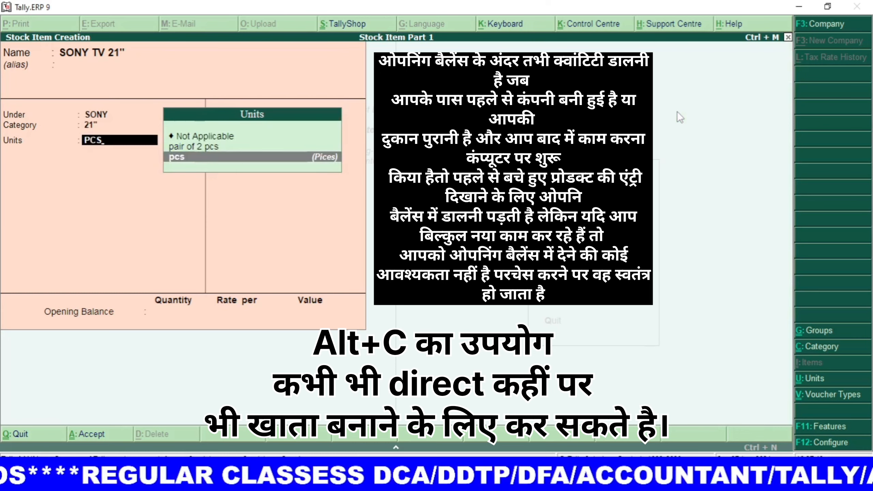
key("Return")
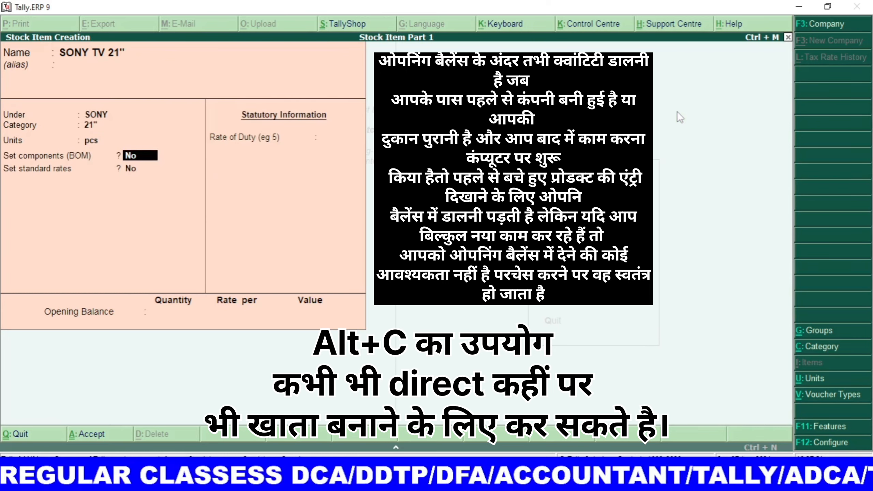
key("Return")
key("Return")
key("Return")
key("Return")
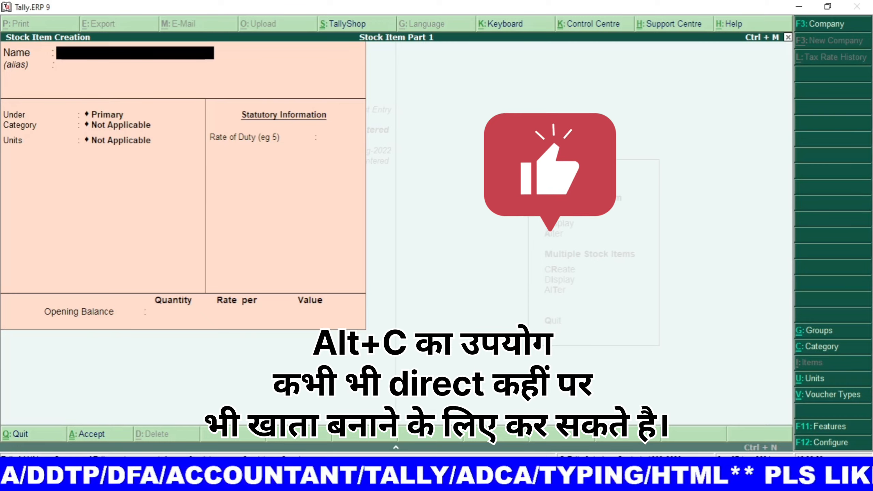
Check the product table in Microsoft Word, return to Tally.ERP 9 and name the new stock item LENEVO TV 21"
key("alt+Tab")
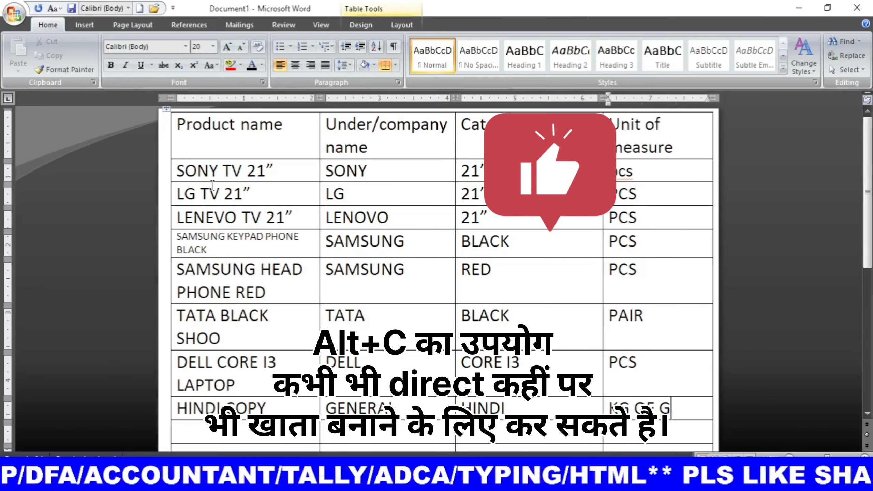
key("alt+Tab")
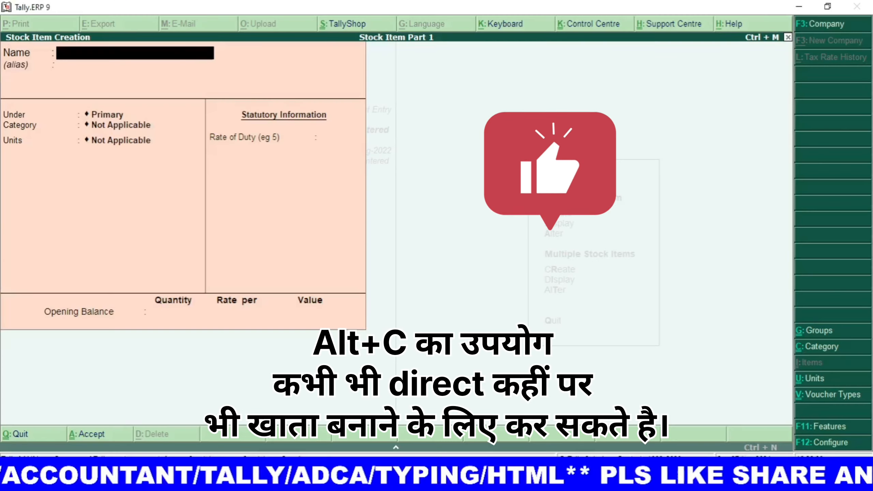
type("LENEVO")
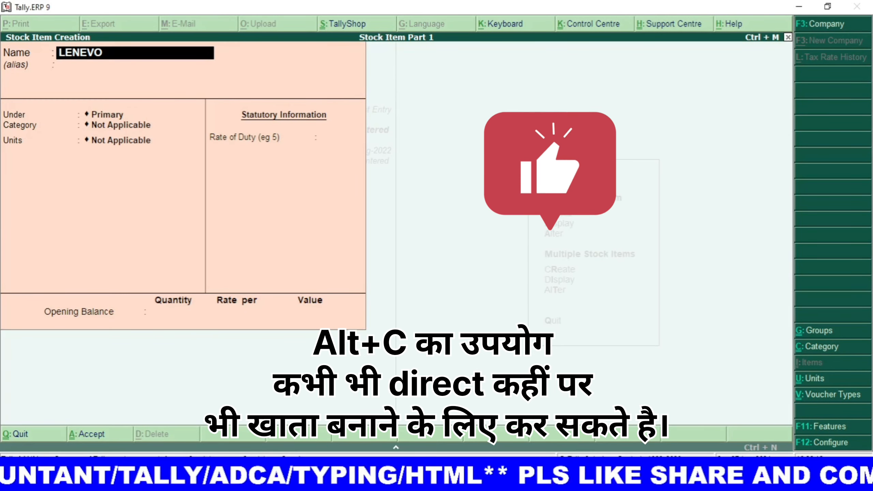
type(" TV 21\"")
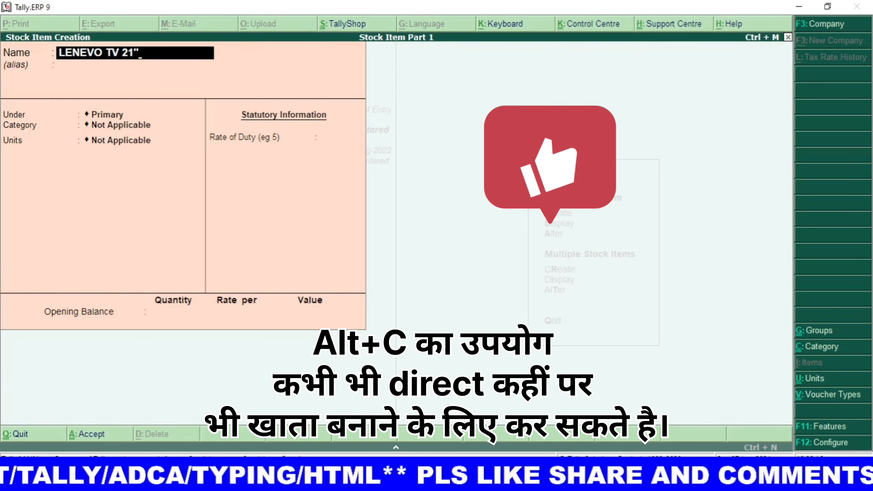
key("Return")
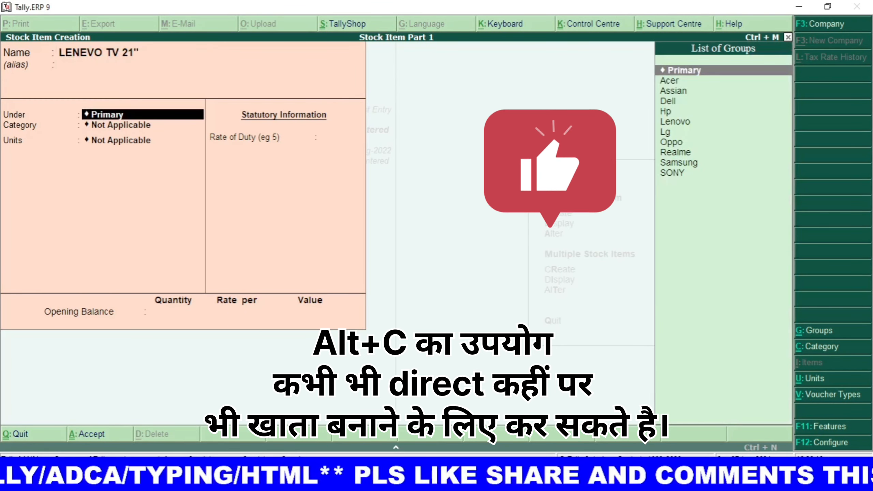
Place LENEVO TV 21" under the Lenovo group and assign it the category 21"
key("Down")
key("Down")
key("Down")
key("Down")
key("Down")
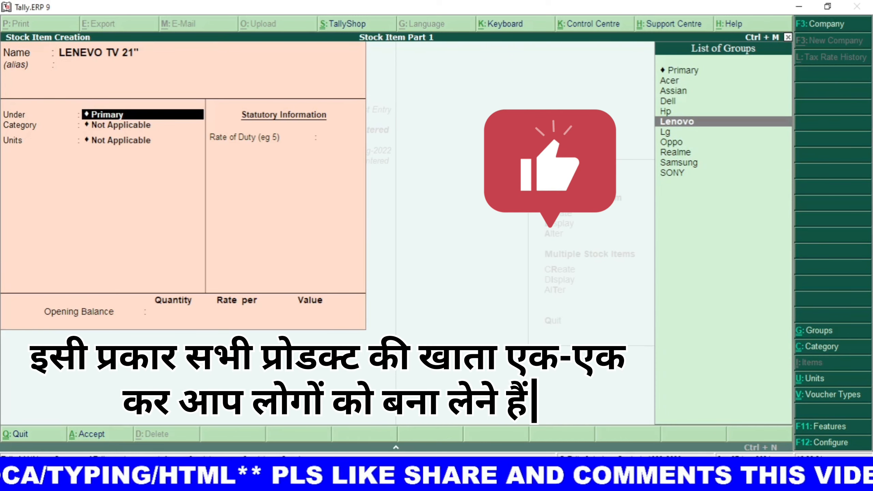
key("Return")
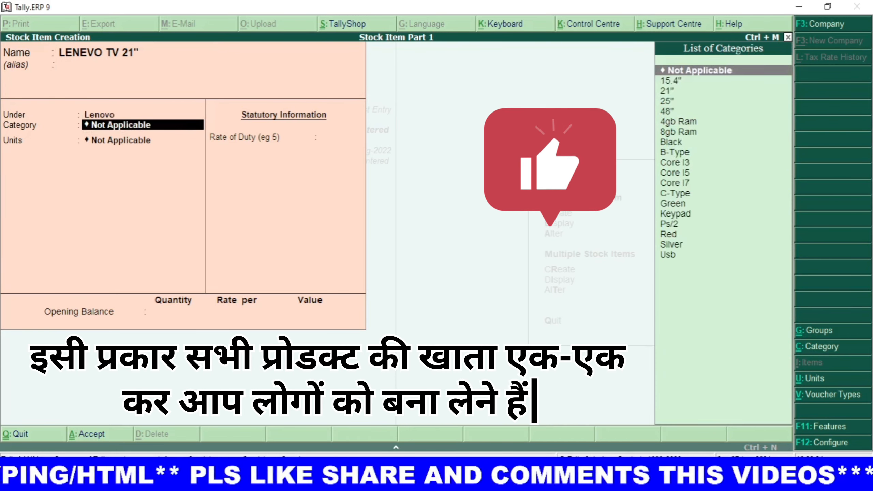
type("2")
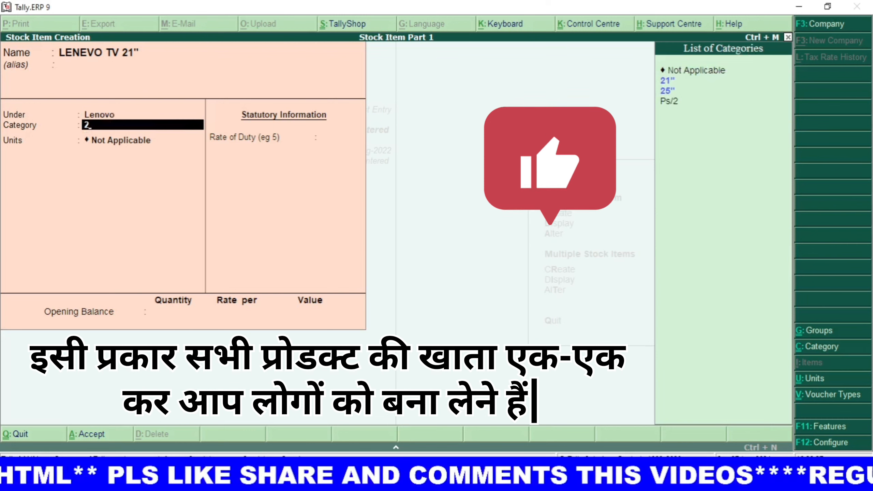
key("Down")
key("Return")
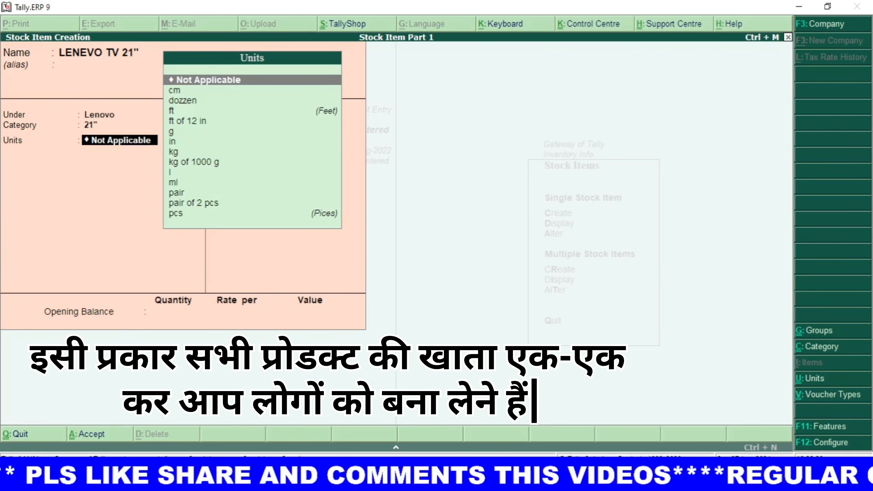
Set the unit of LENEVO TV 21" to pcs and save the item with the remaining defaults
type("pcs")
key("Return")
key("Return")
key("Return")
key("Return")
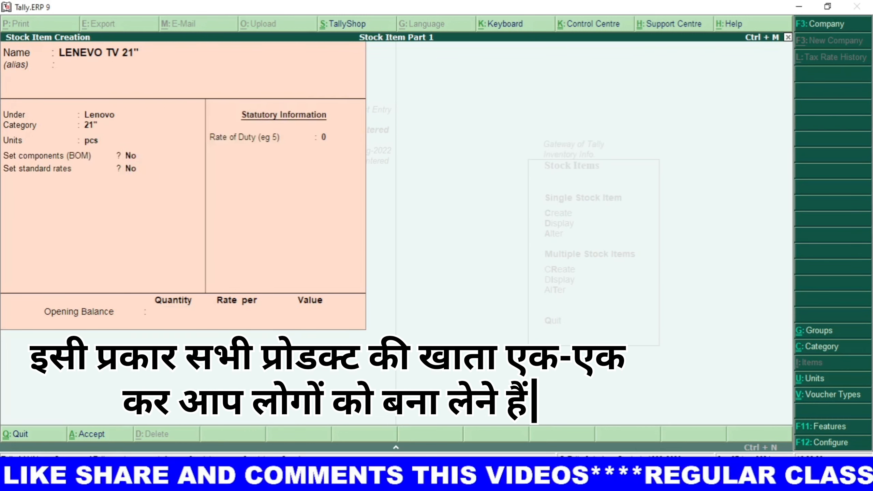
key("Return")
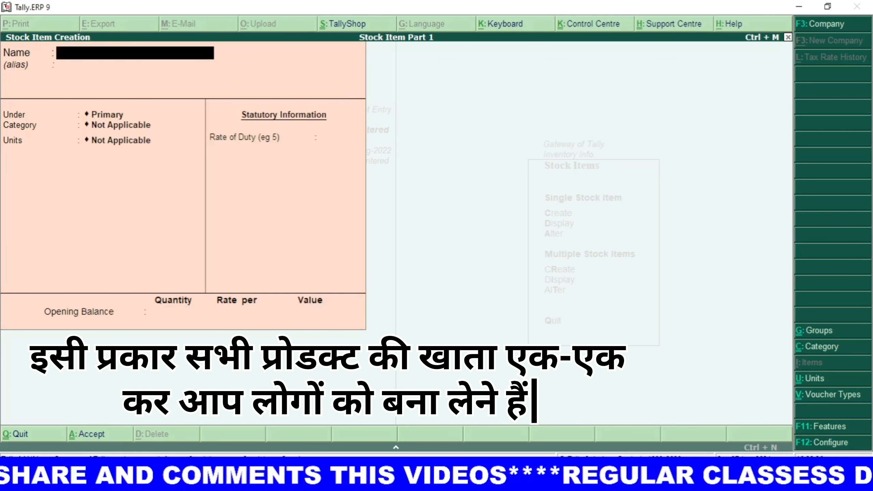
Name the new stock item TATA BLACK SHOO and leave its alias blank
type("TA")
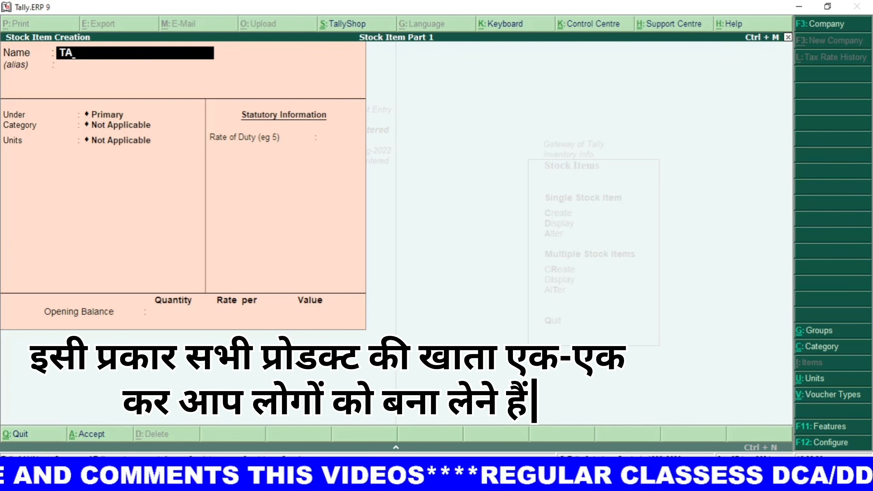
type("TA BLACK")
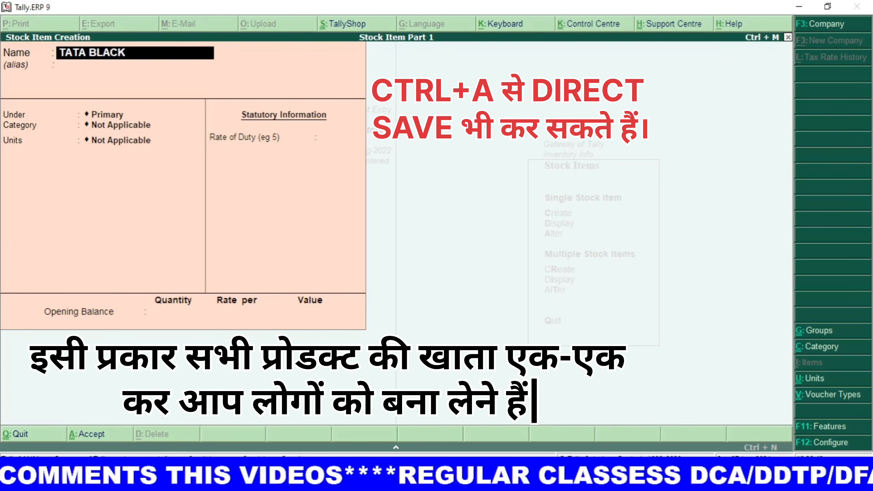
type(" SHOO")
key("Return")
key("Return")
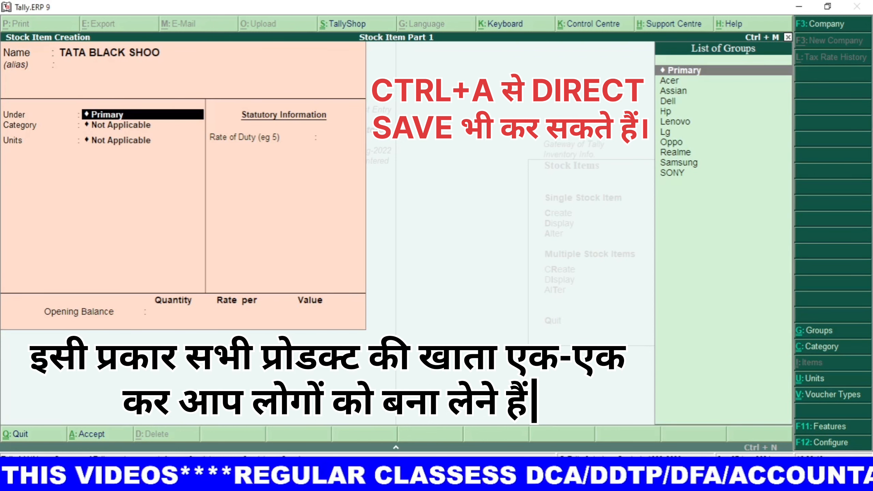
Create a stock group named TATA under Primary and assign it to the TATA BLACK SHOO item
key("alt+c")
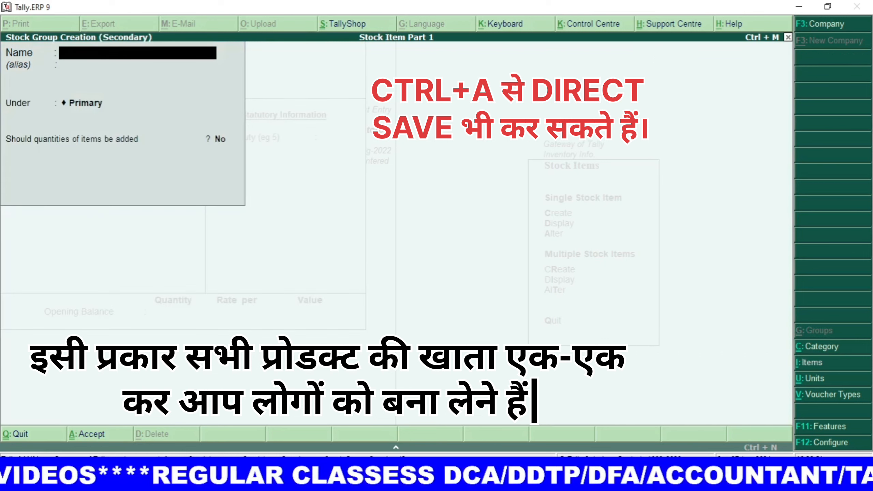
type("TATA")
key("Return")
key("Return")
key("Return")
key("Return")
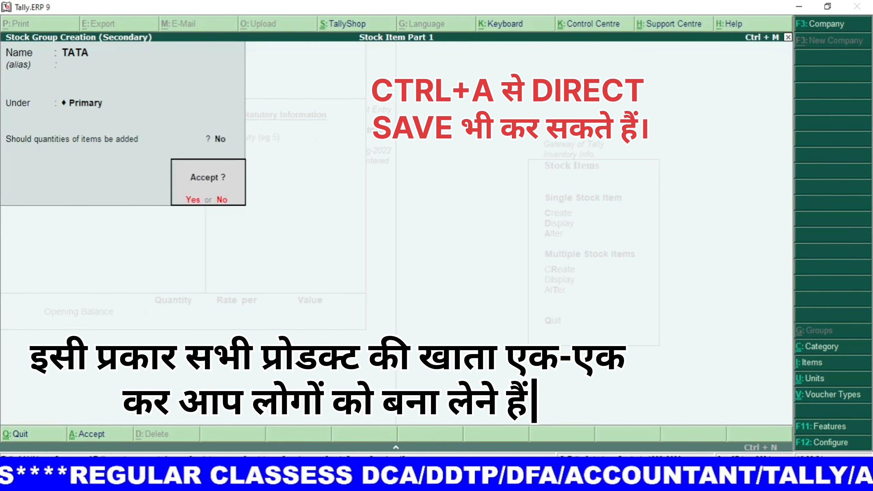
key("Return")
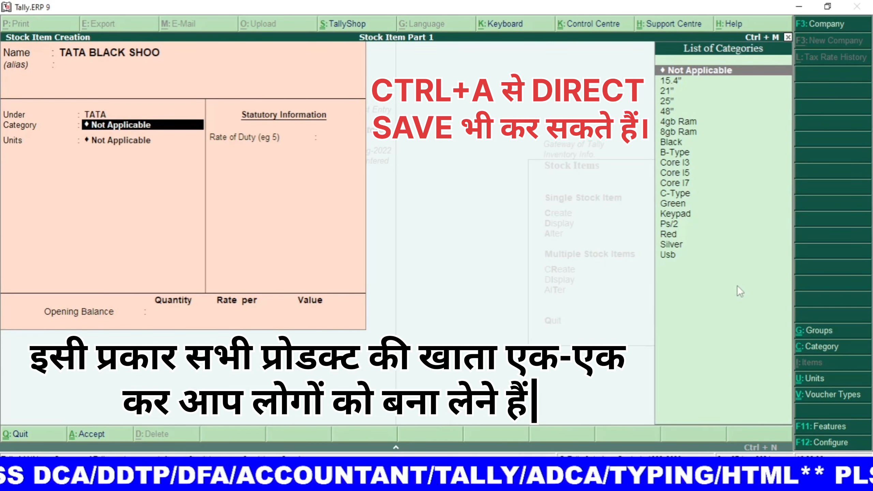
Assign the category Black to the TATA BLACK SHOO item
key("Down")
key("Down")
key("Down")
key("Down")
key("Down")
key("Down")
key("Down")
key("Return")
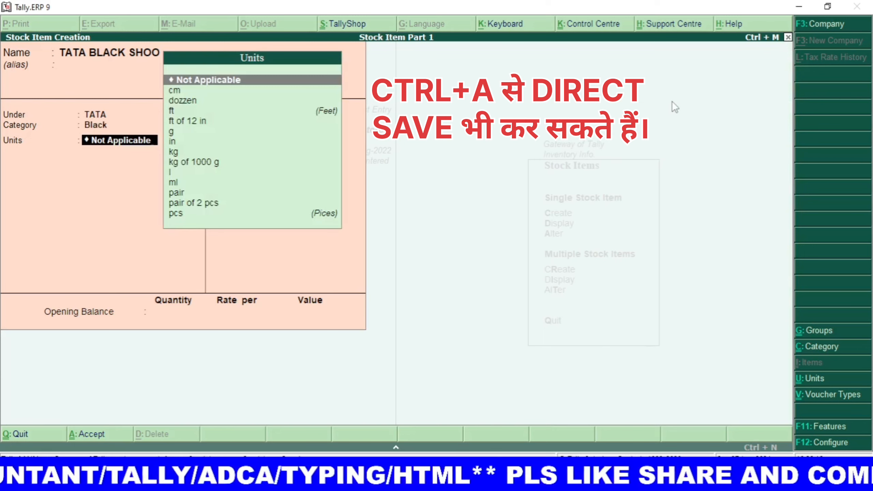
Set the unit of TATA BLACK SHOO to pcs and save the item with the remaining defaults
type("pcs")
key("Return")
key("Return")
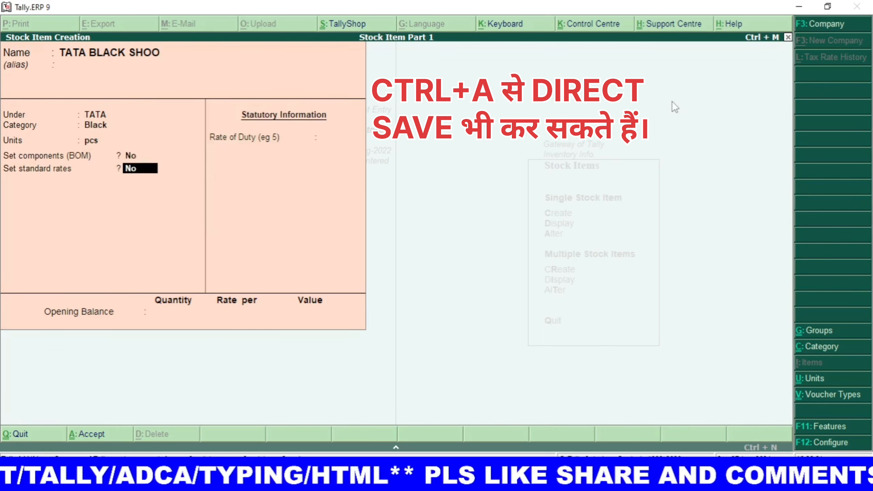
key("ctrl+a")
key("Return")
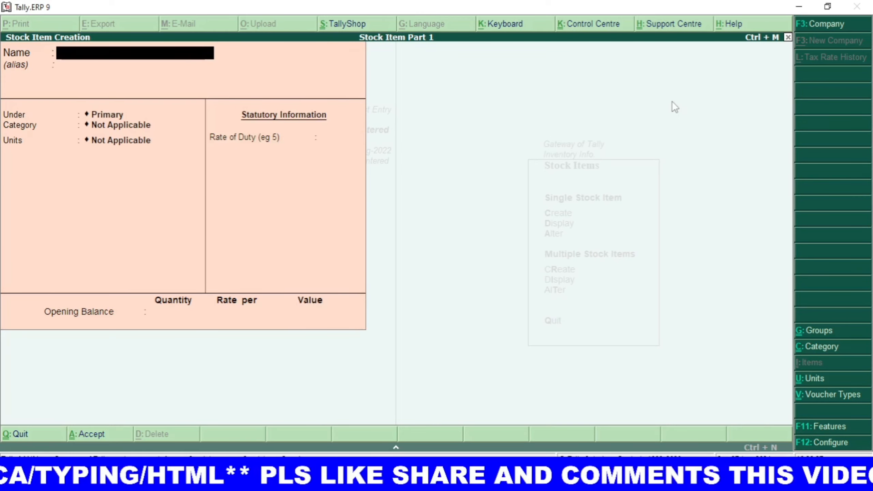
Name the new stock item T-SHIRT (JOCKEY) and leave its alias blank
type("T-SHIRT")
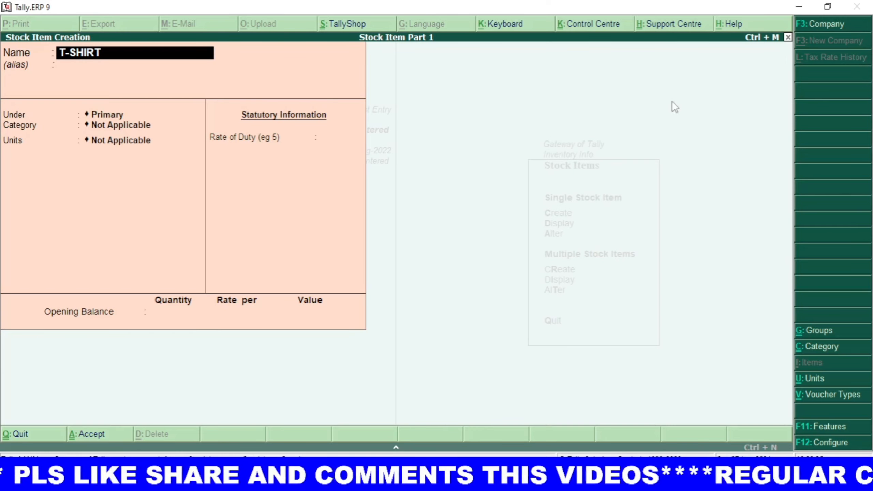
type(" (")
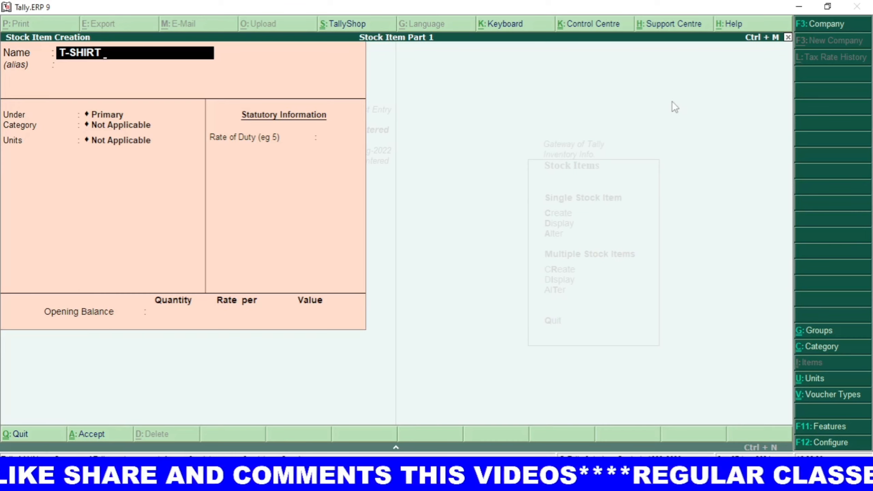
type("JOCKEY")
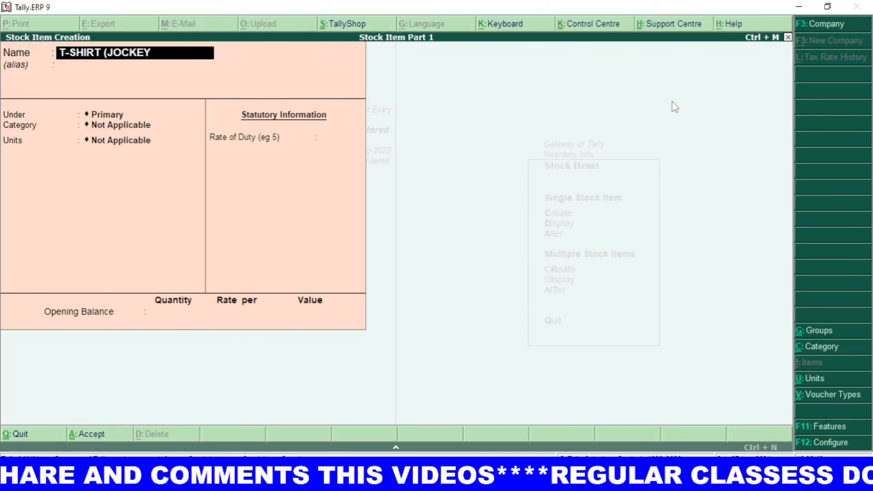
type(")")
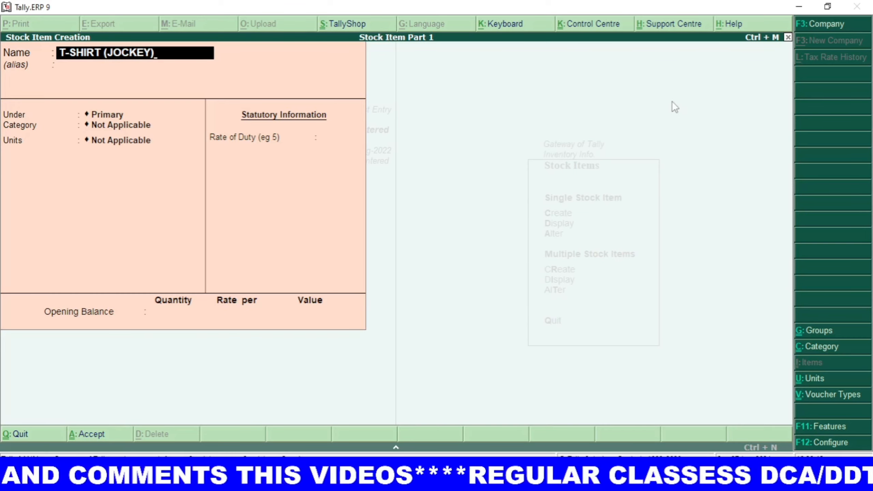
key("Return")
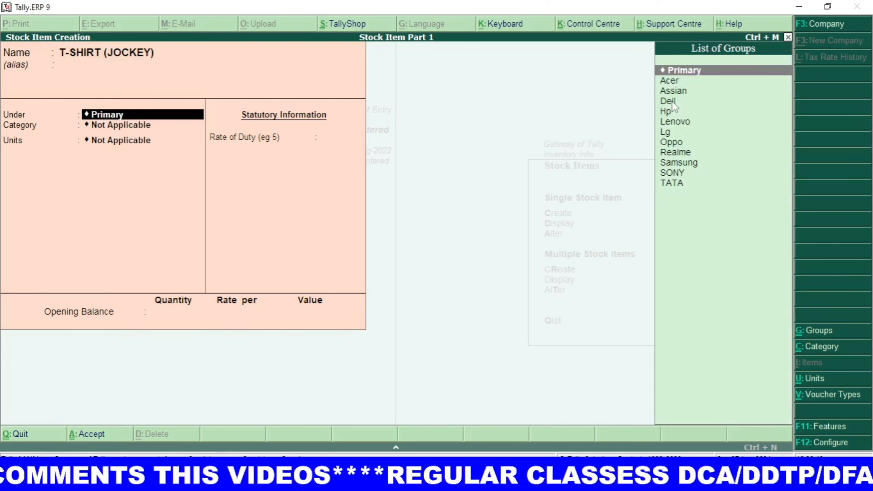
Create a stock group named JOKEY under Primary and assign it to the T-SHIRT (JOCKEY) item
key("alt+c")
type("JOKEY")
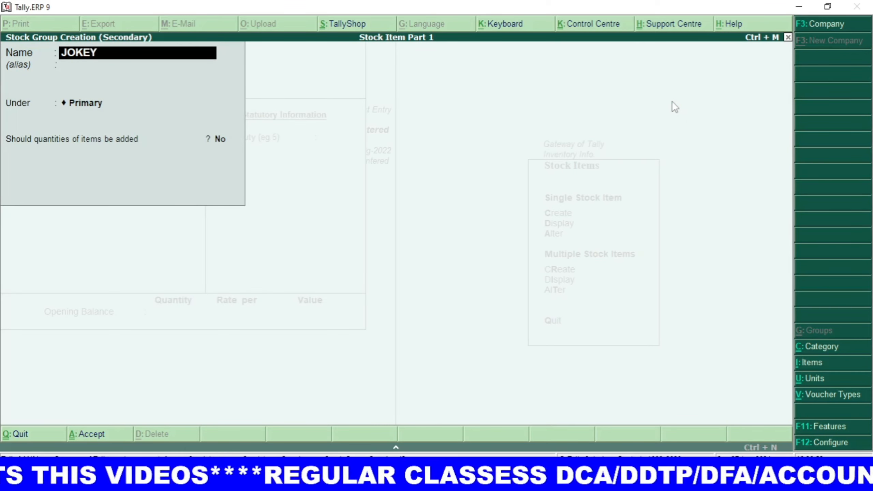
key("Return")
key("Return")
key("Return")
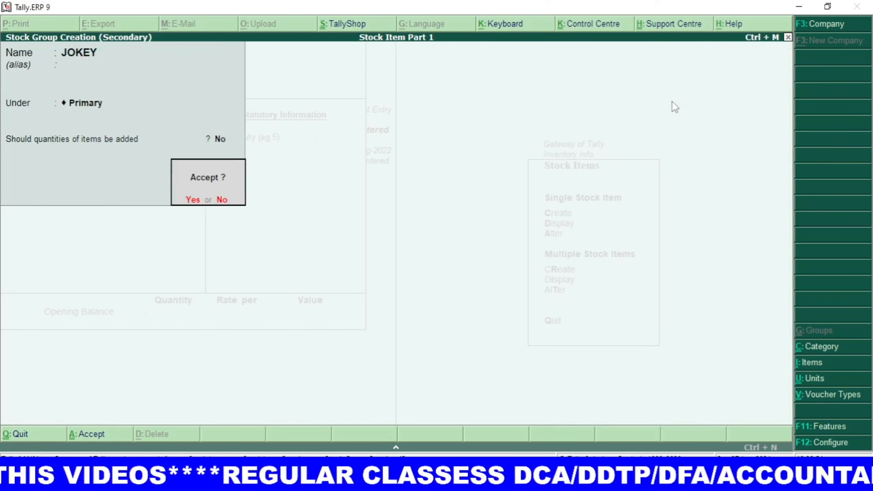
key("Return")
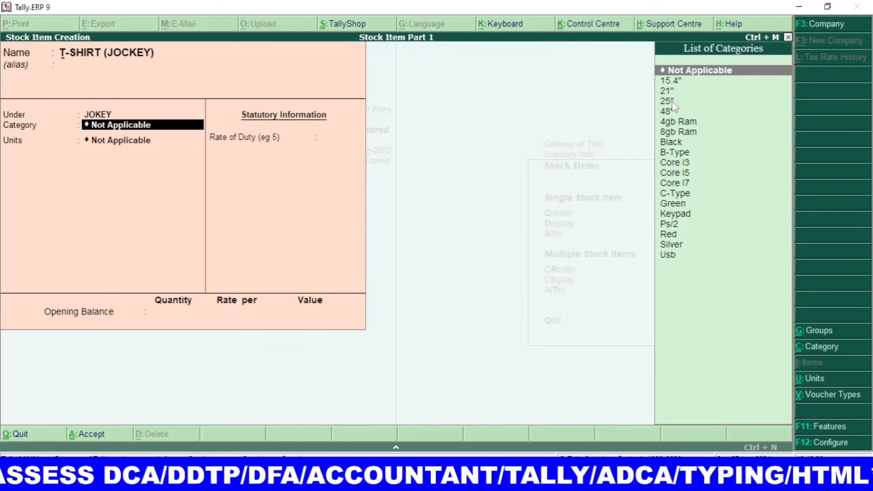
Create a stock category named T-SHIRT under Primary and assign it to the T-SHIRT (JOCKEY) item
key("alt+c")
type("T-SHIRT")
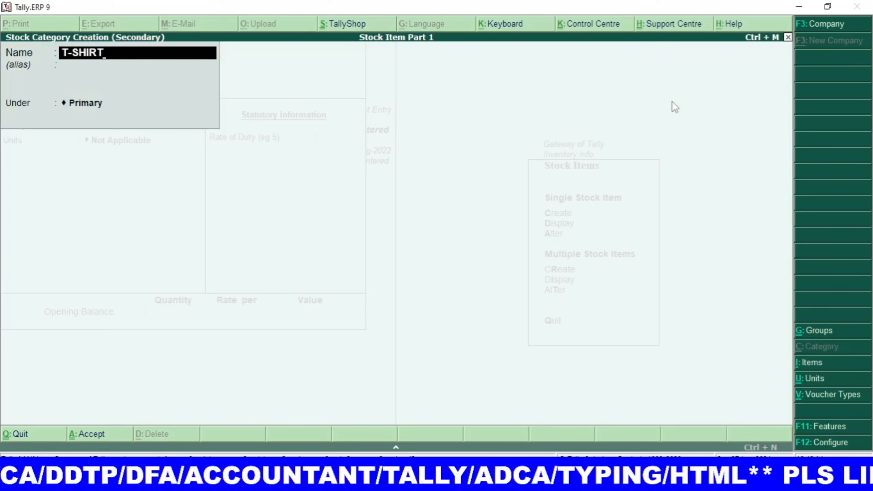
key("Return")
key("Return")
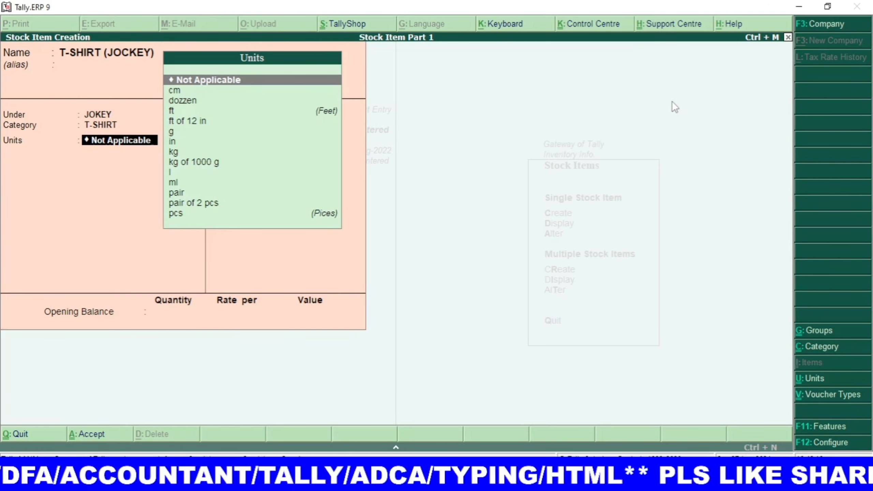
Set the unit of T-SHIRT (JOCKEY) to pcs and save the item with the remaining defaults
type("pcs")
key("Return")
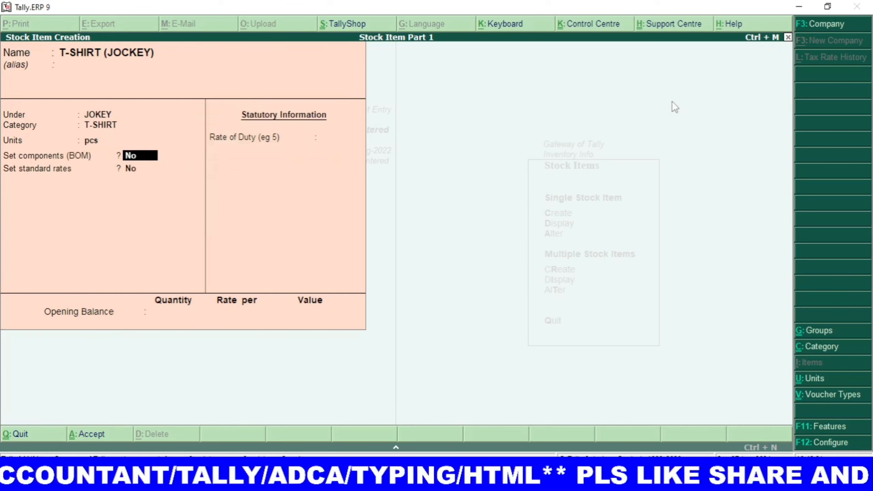
key("Return")
key("Return")
key("Return")
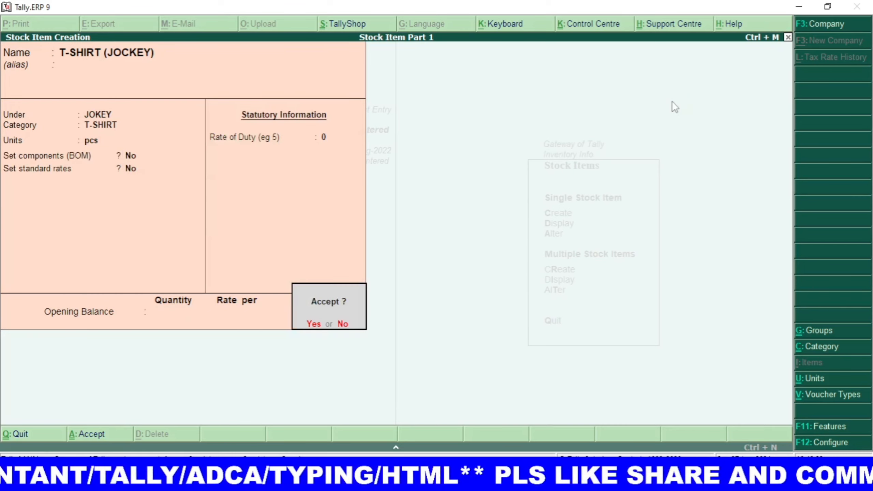
key("Return")
Name the new stock item SAWARMATI SONOA RICE and leave its alias blank
type("SAWARMATI")
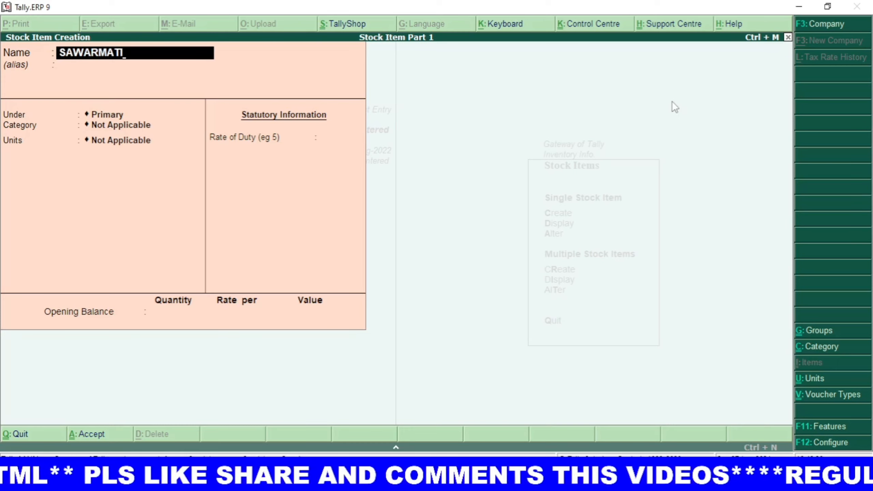
type(" SONOA")
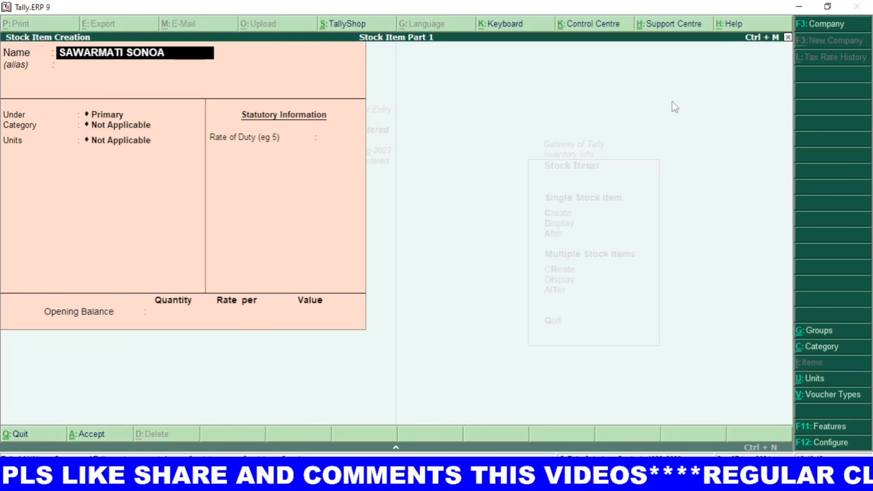
type(" RICE")
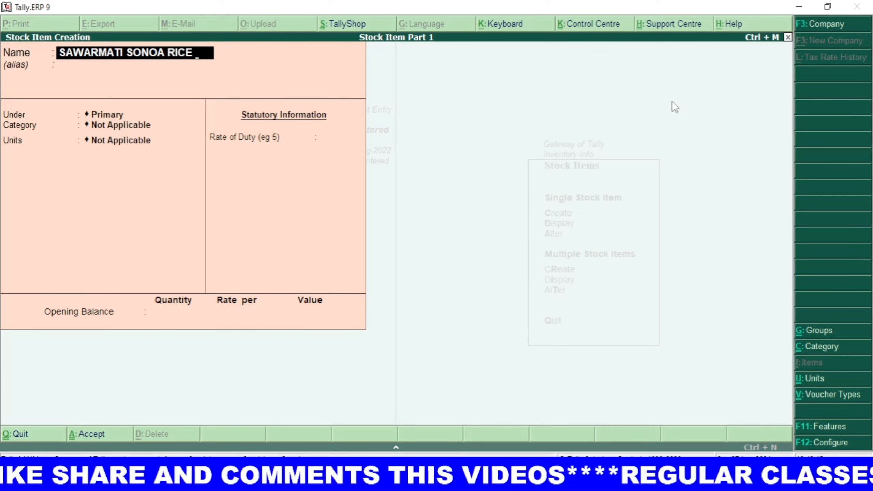
key("Return")
key("Return")
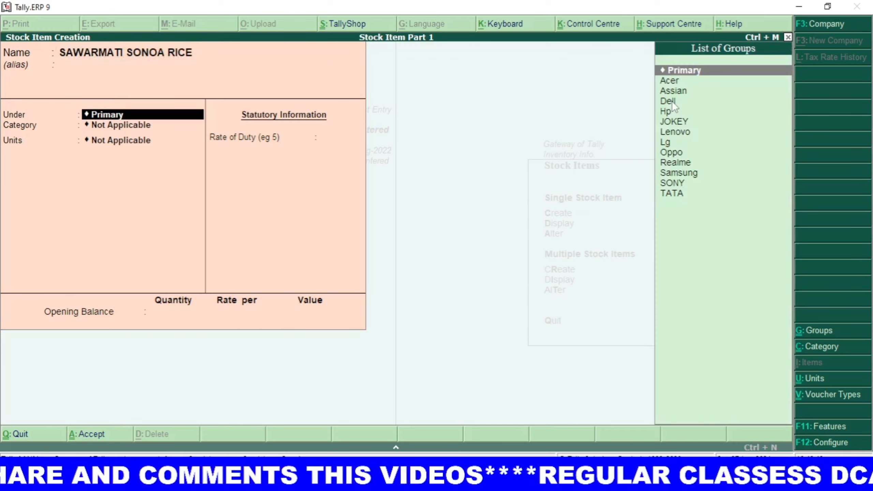
Create a stock group named SONORA under Primary and assign it to the SAWARMATI SONOA RICE item
type("C")
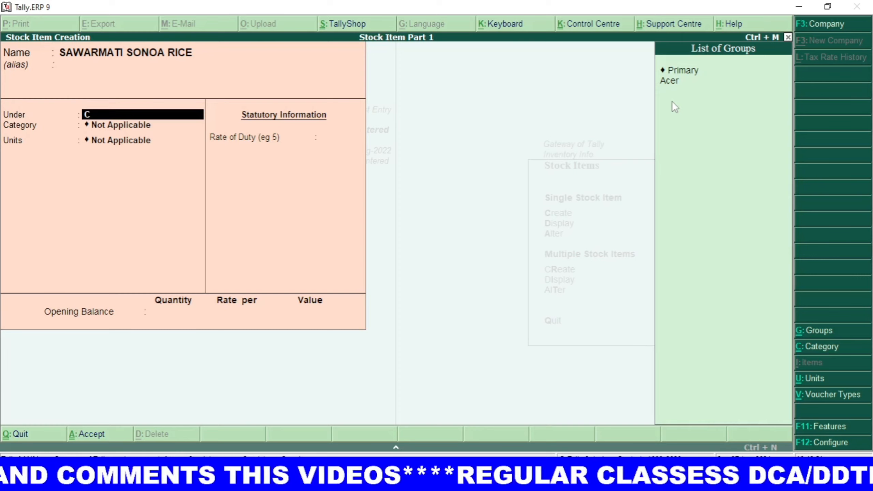
key("BackSpace")
key("alt+c")
type("S")
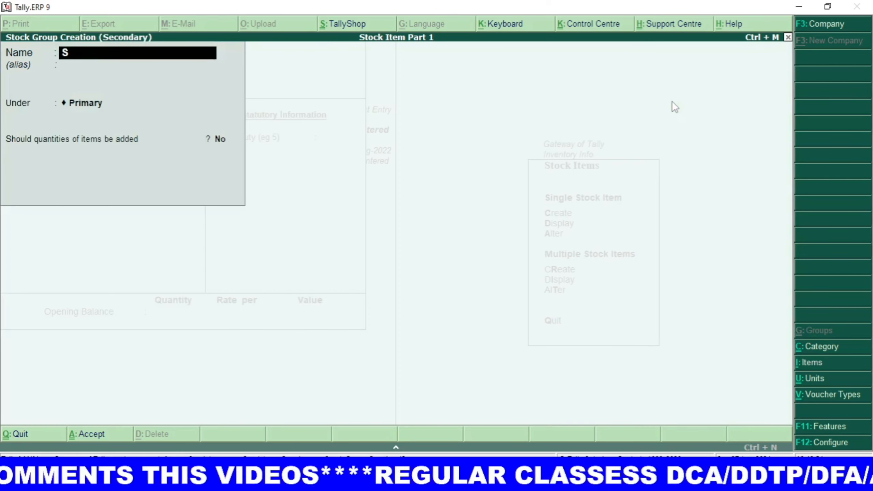
type("ONORA")
key("Return")
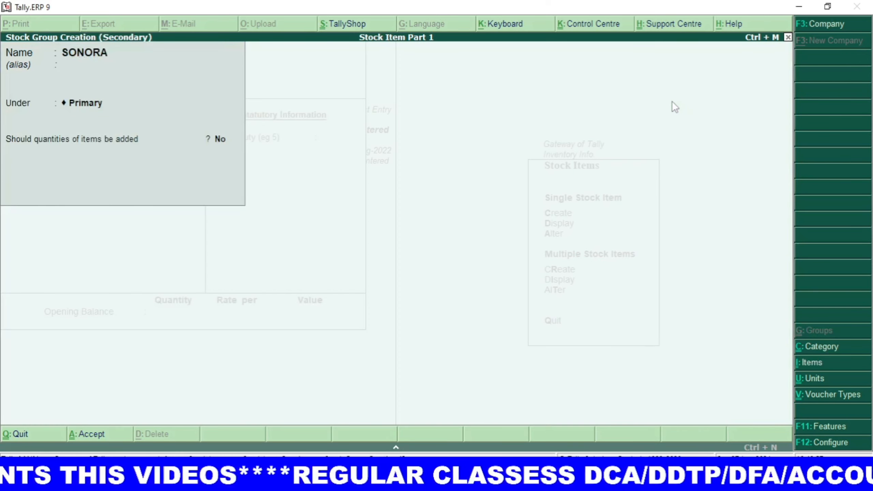
key("Return")
key("Return")
key("Return")
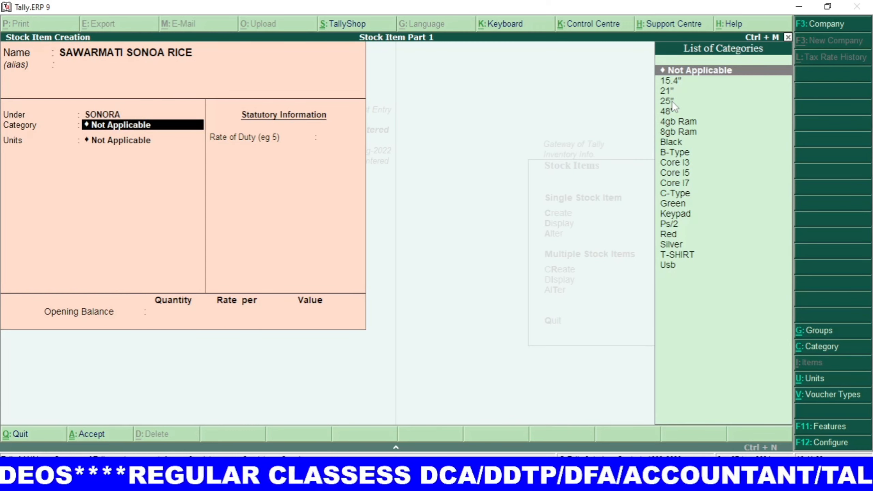
Create a stock category named BASMATI under Primary and assign it to the SAWARMATI SONOA RICE item
type("S")
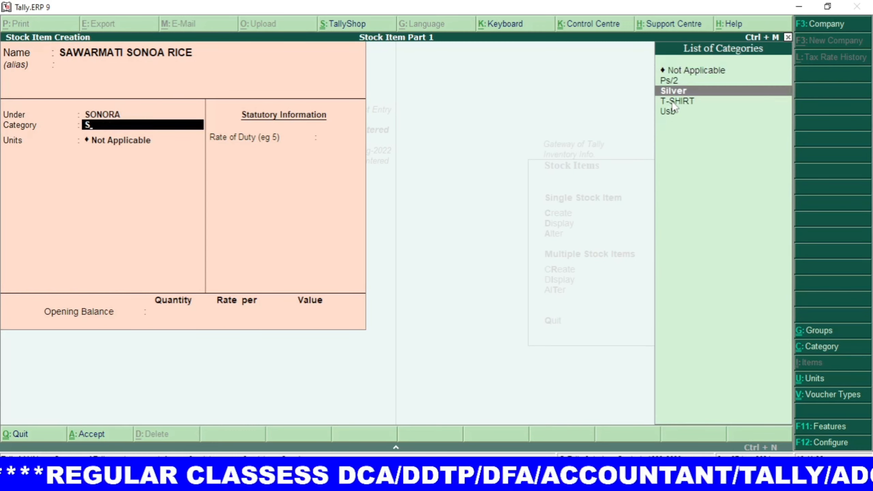
key("BackSpace")
key("alt+c")
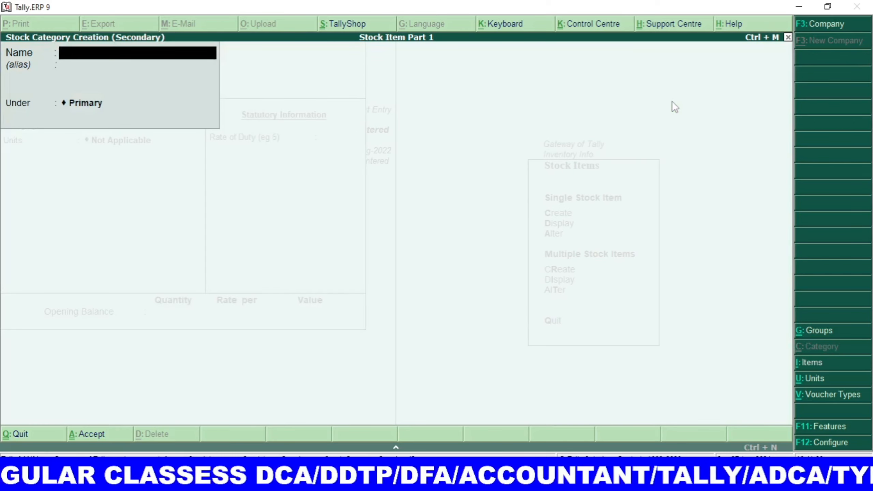
type("SAA")
key("BackSpace")
key("BackSpace")
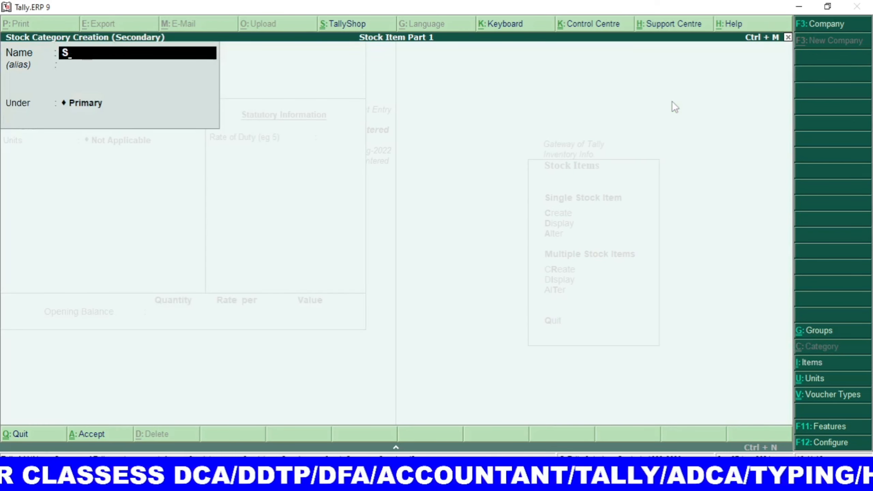
key("BackSpace")
type("BAS")
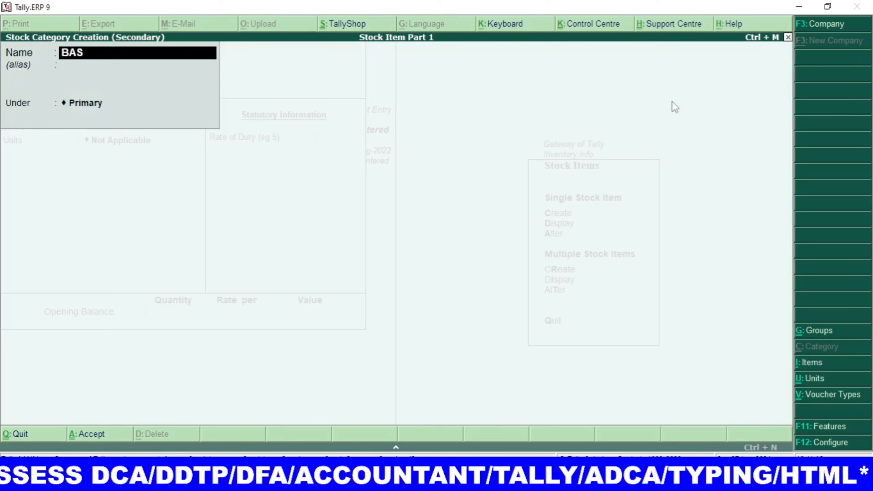
type("MATI")
key("Return")
key("Return")
key("Return")
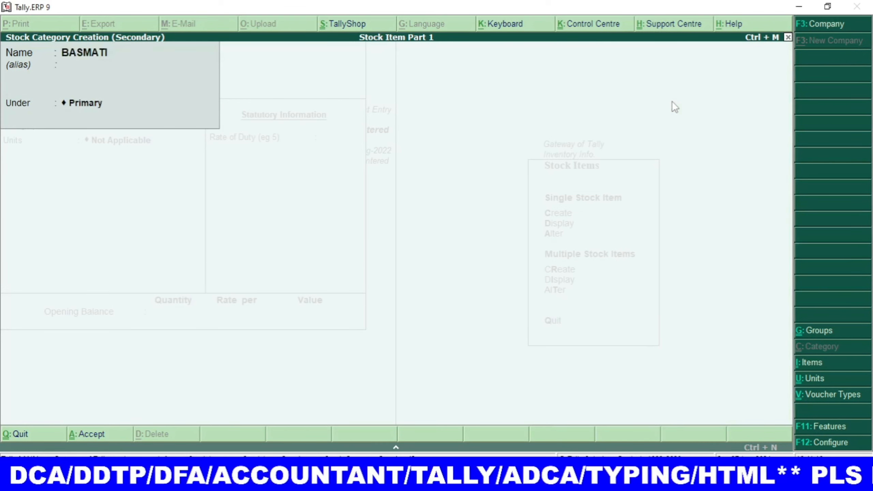
Set the unit of SAWARMATI SONOA RICE to kg of 1000 g and save the item with the remaining defaults
key("Down")
key("Down")
key("Down")
key("Down")
key("Down")
key("Down")
key("Down")
key("Down")
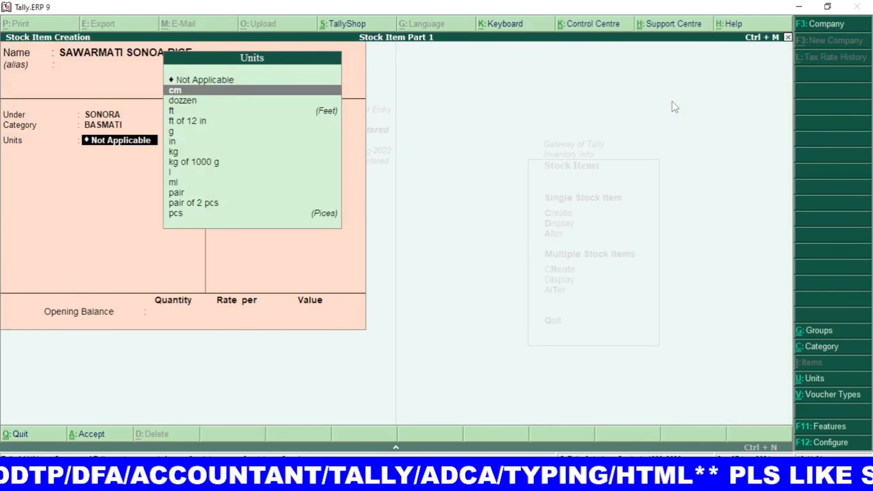
key("Return")
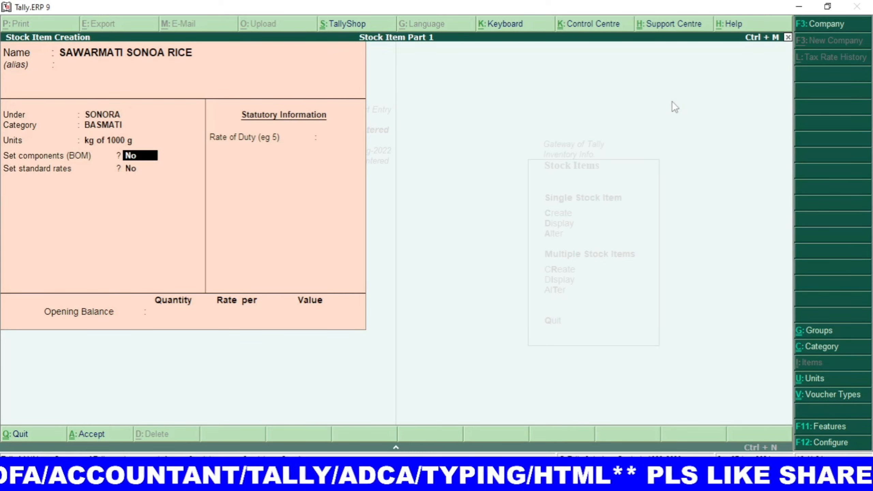
key("Return")
key("Return")
key("Return")
key("Return")
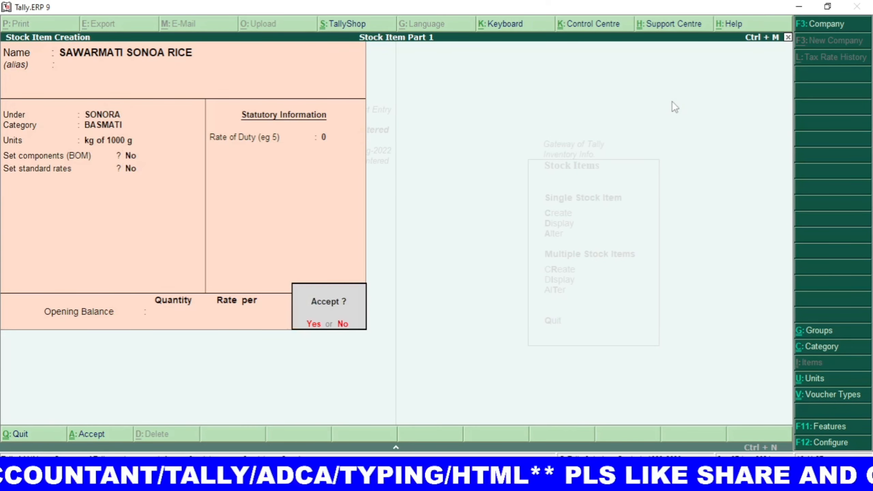
key("Return")
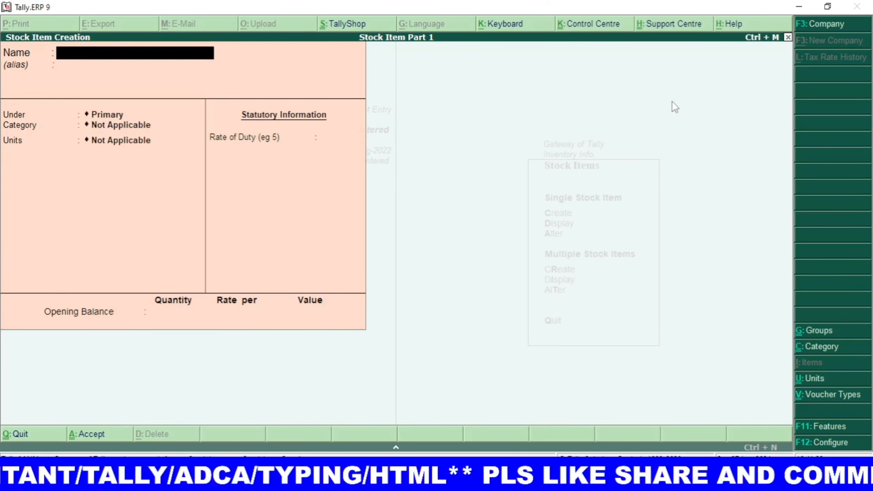
Name the new stock item RAYMONG 3 METER CLOTHS and leave its alias blank
type("RAY")
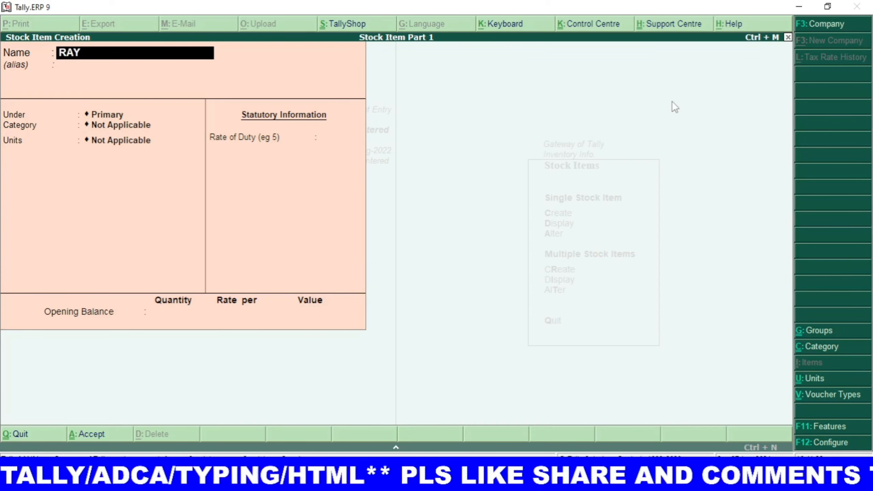
type("MONG")
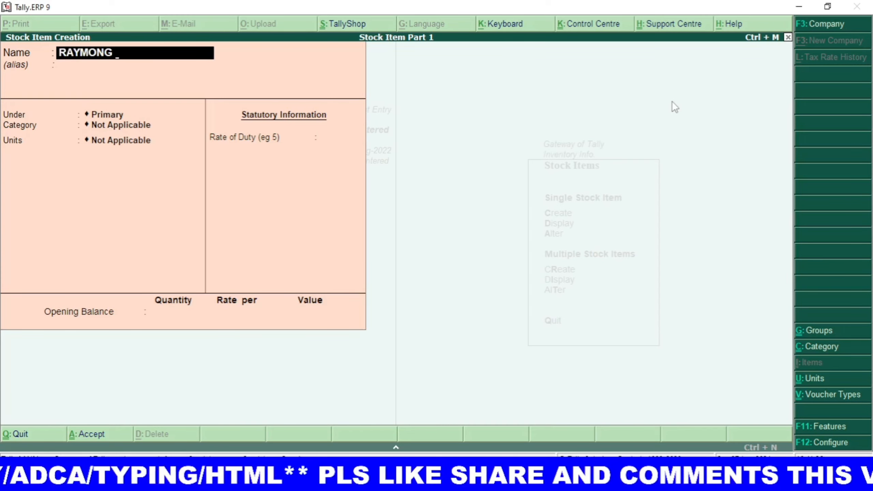
type(" 3 M")
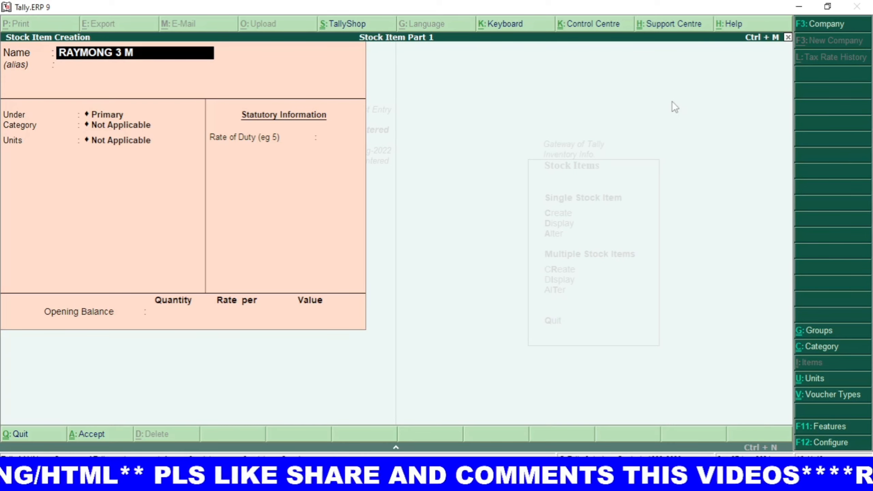
type("ETER CLOTHS")
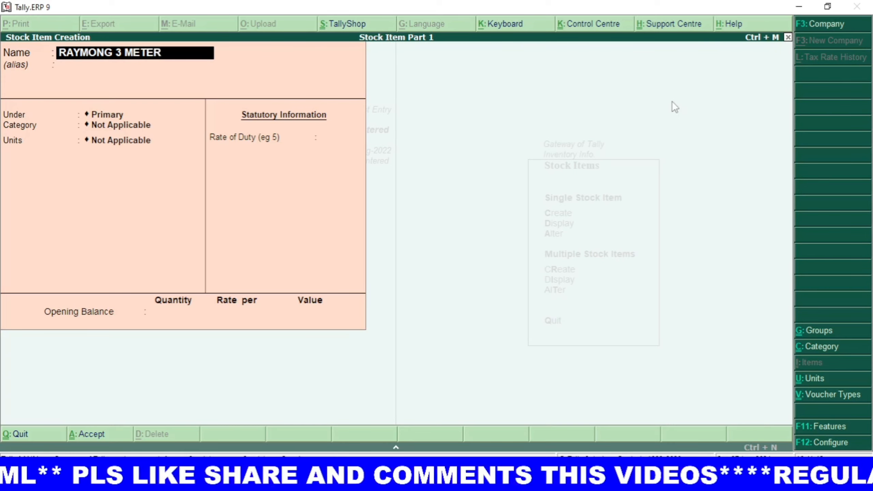
key("Return")
key("Return")
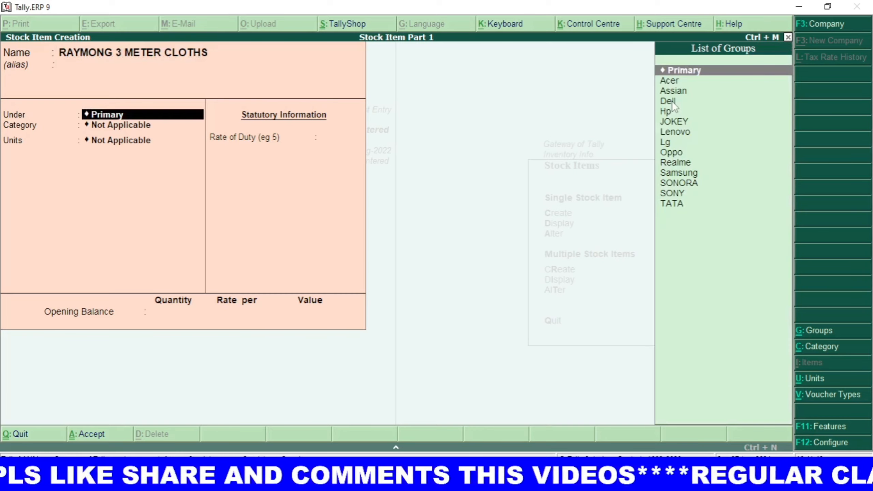
Create a stock group named RAYMOND under Primary and assign it to the RAYMONG 3 METER CLOTHS item
key("alt+c")
type("RAYMONF")
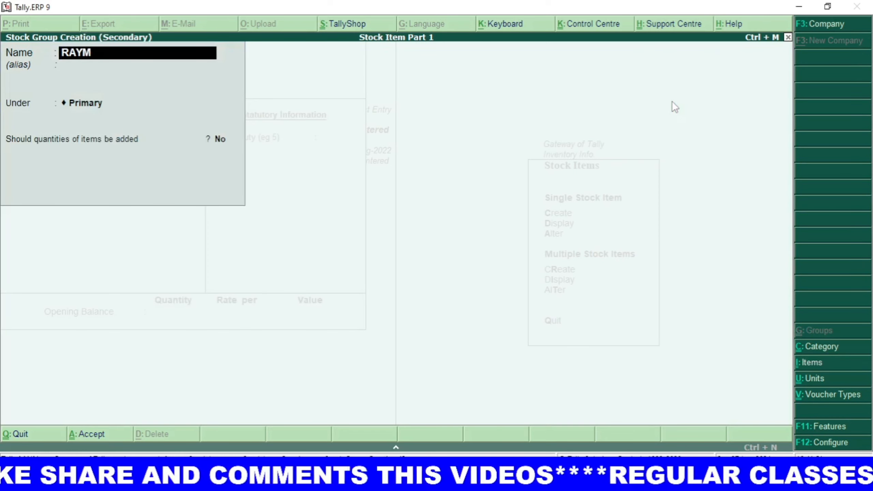
key("BackSpace")
type("D")
key("Return")
key("Return")
key("Return")
key("Return")
key("Return")
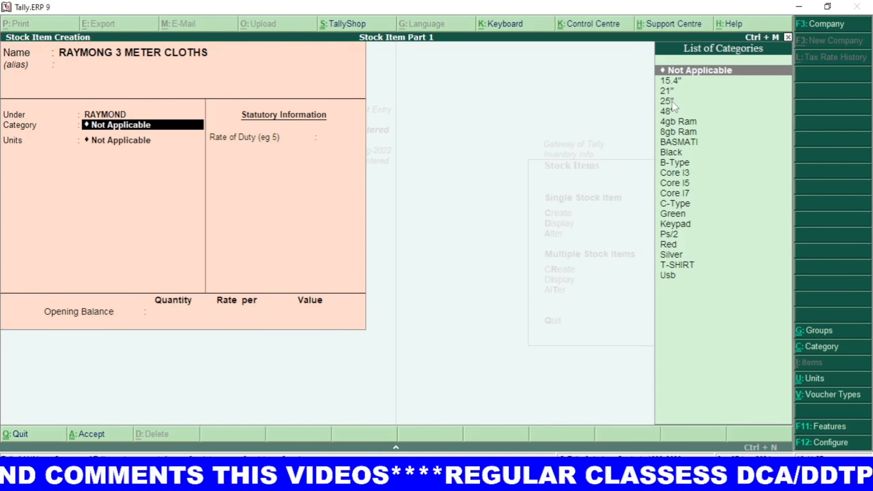
Create a stock category named CLOTHS under Primary and assign it to the RAYMONG 3 METER CLOTHS item
key("alt+c")
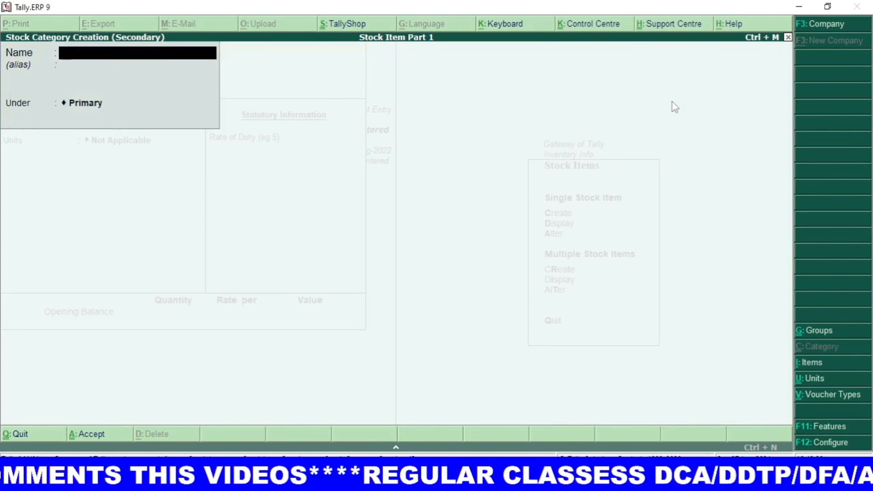
type("CLOTHS")
key("Return")
key("Return")
key("Return")
key("Return")
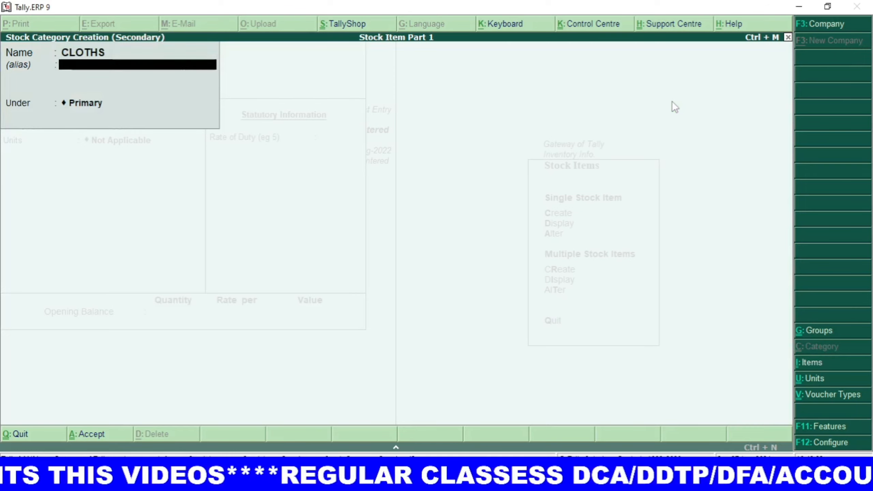
Check the item's available units for a meter unit and open the creation of a new unit
key("Down")
key("Down")
key("Down")
key("Down")
key("Down")
key("Down")
key("Down")
key("Down")
key("Down")
key("Down")
key("Down")
key("Down")
key("Down")
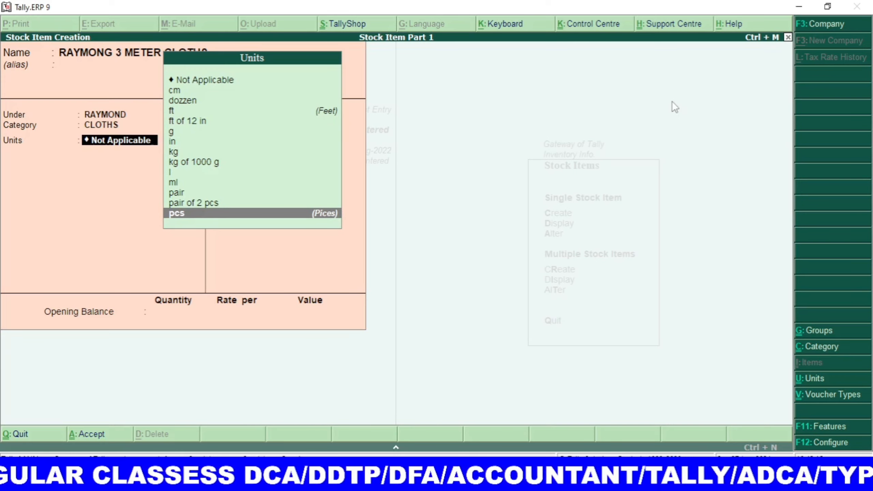
key("alt+c")
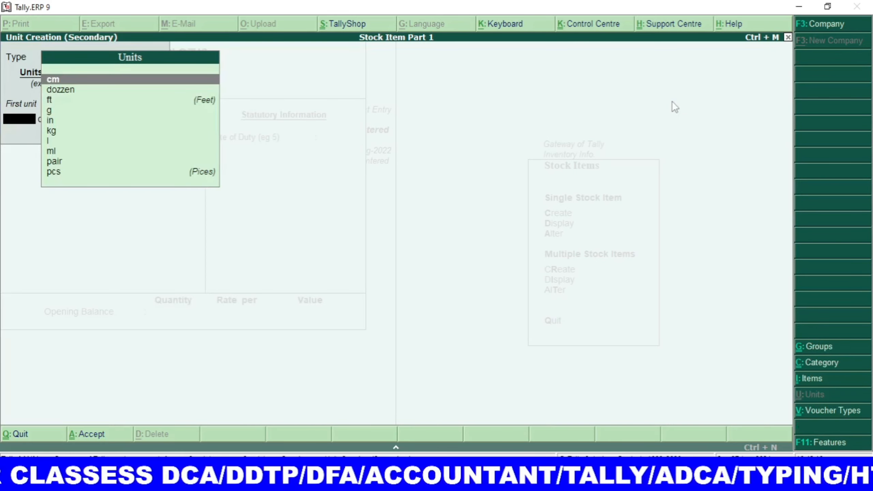
key("Down")
key("Down")
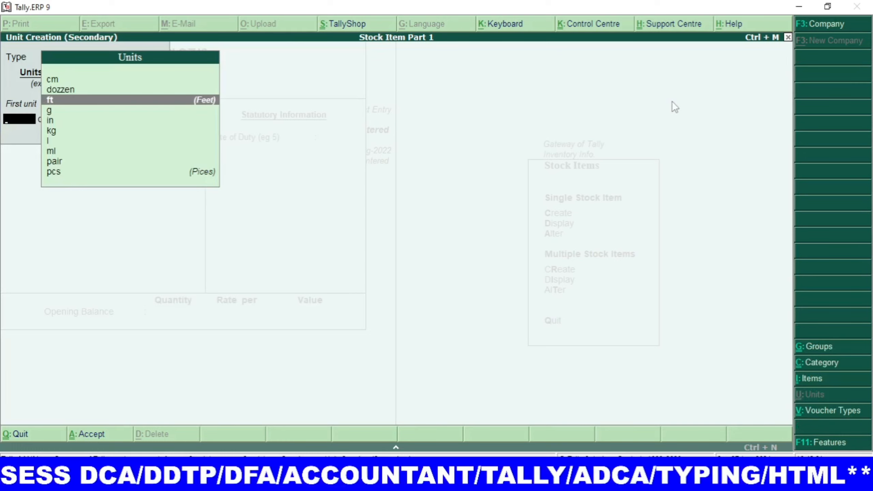
key("Up")
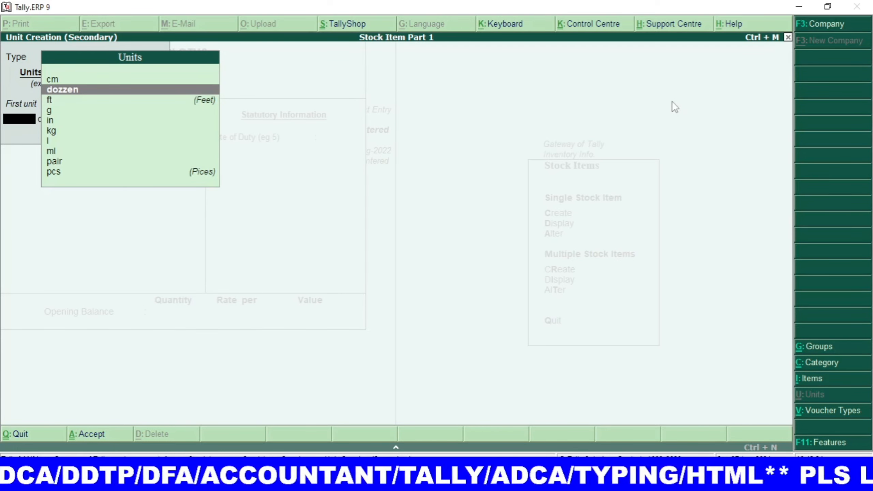
key("Up")
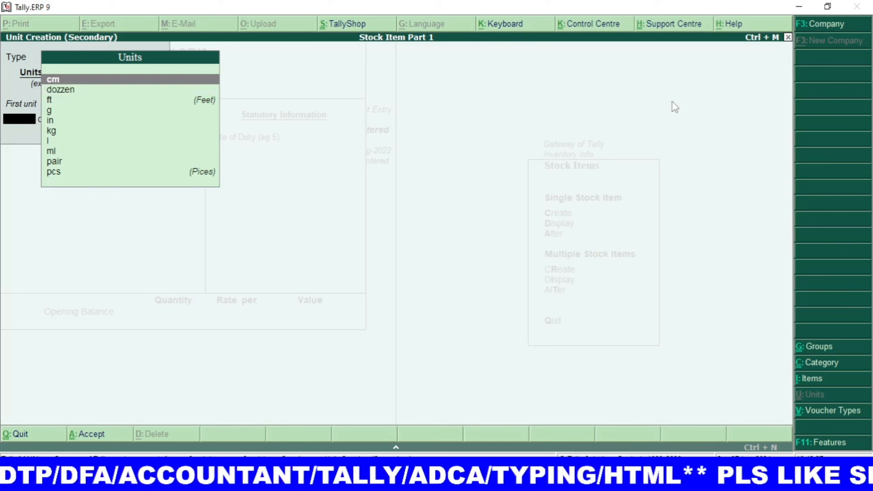
type("M")
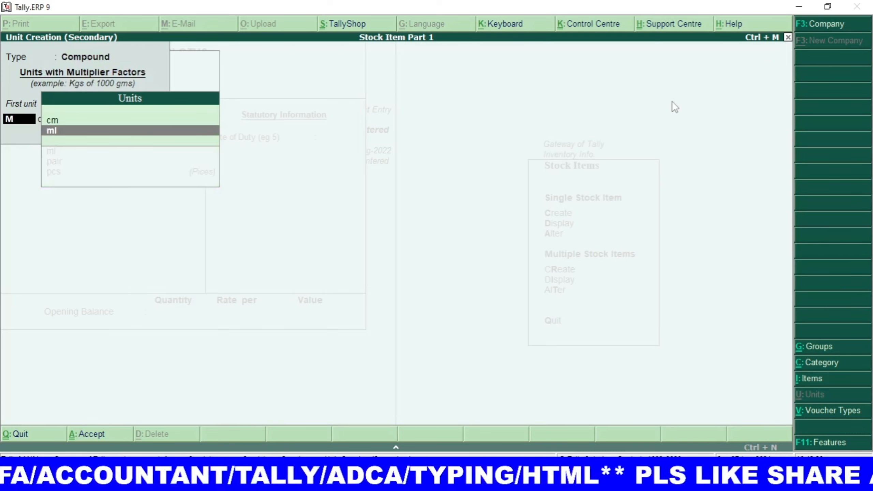
key("Return")
key("BackSpace")
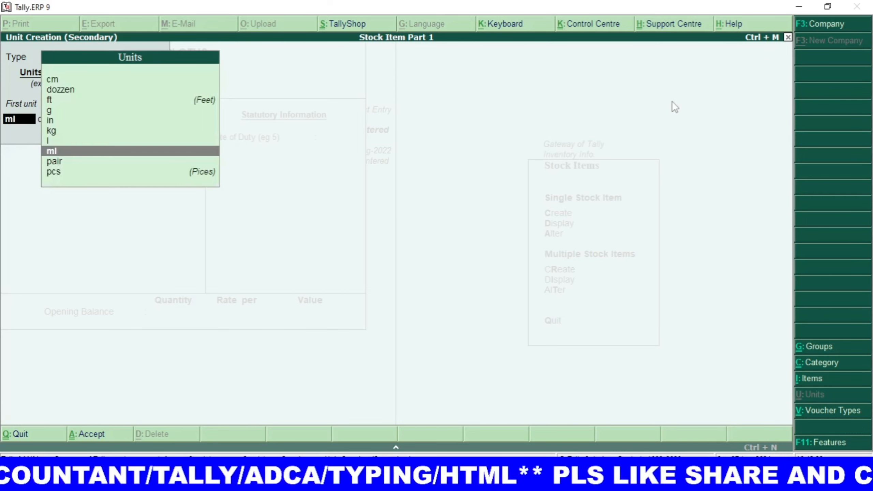
key("BackSpace")
Create a simple unit with the symbol METER and 0 decimal places as the first unit of the compound unit
key("BackSpace")
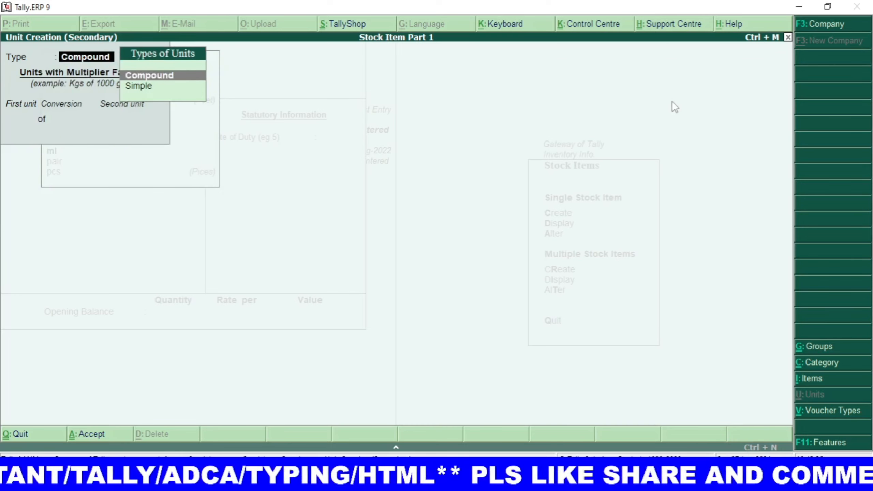
key("Down")
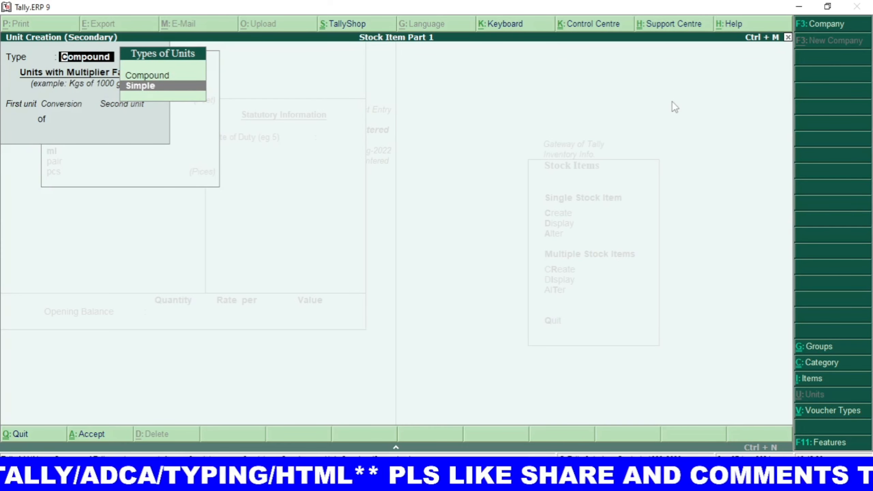
key("Return")
type("METER")
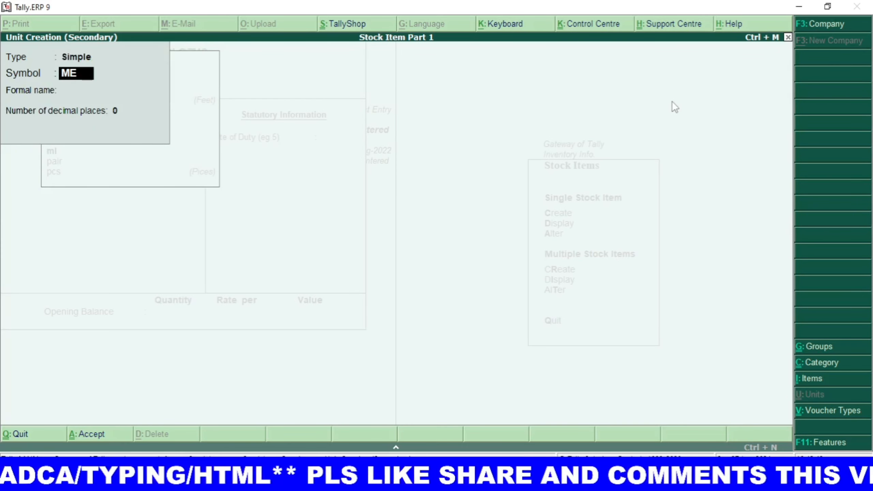
key("Return")
key("Return")
key("Return")
key("Return")
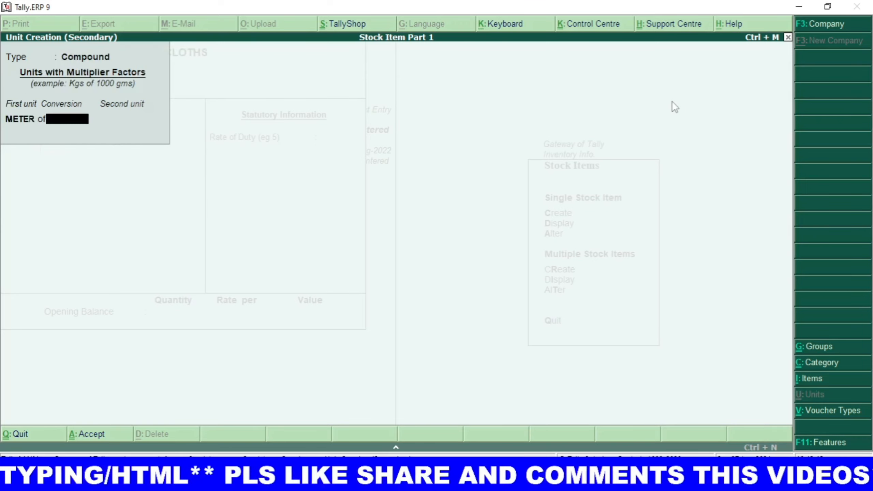
Complete and save the compound unit as METER of 100 cm, and return to the stock item
type("100")
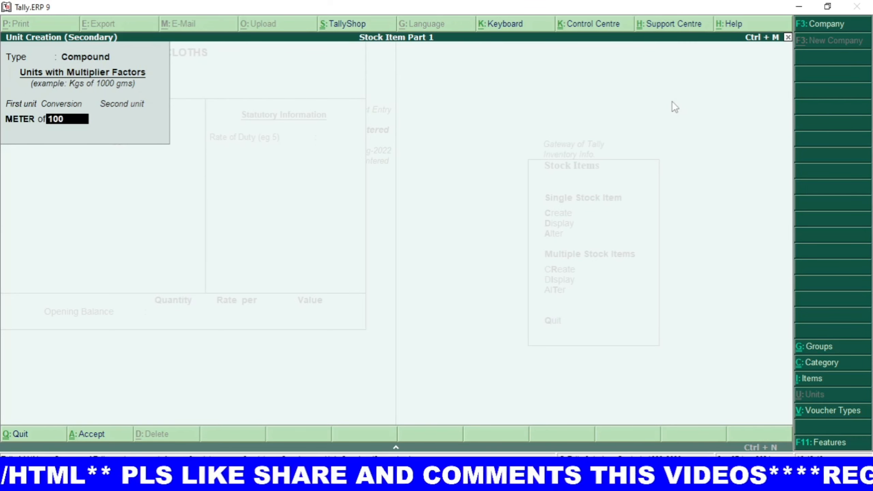
key("Return")
type("CM")
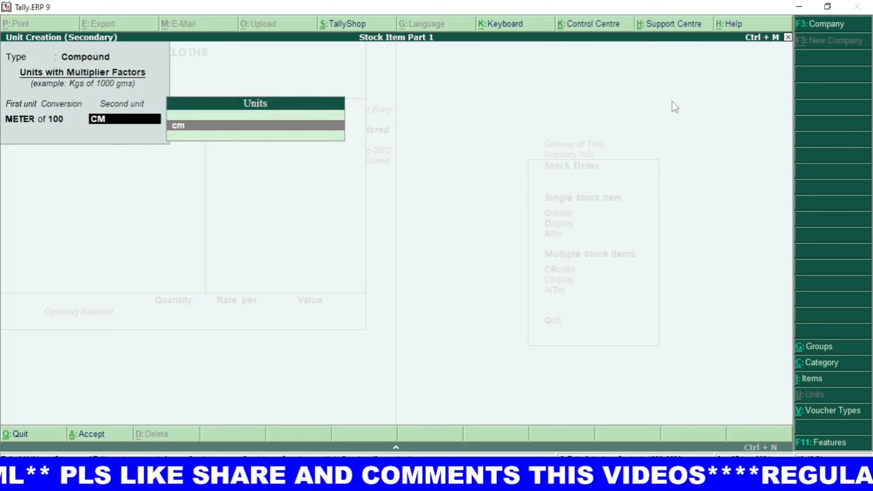
key("Return")
key("Return")
key("BackSpace")
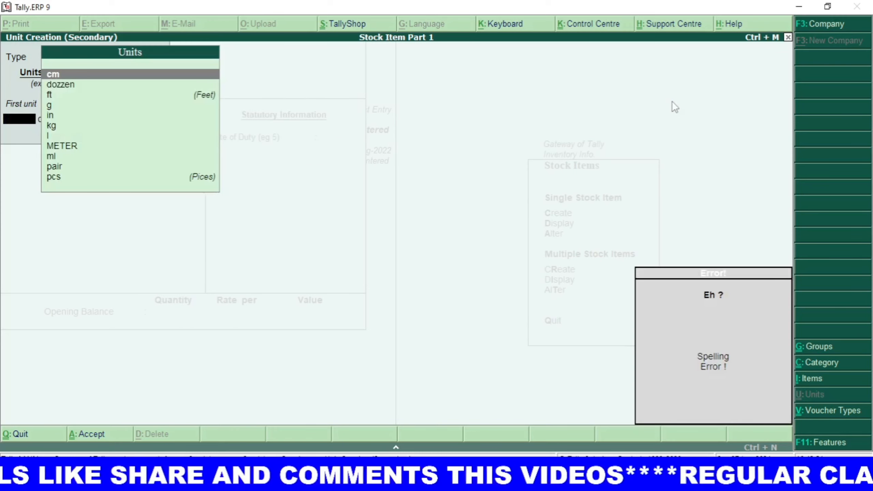
key("BackSpace")
key("Down")
key("Return")
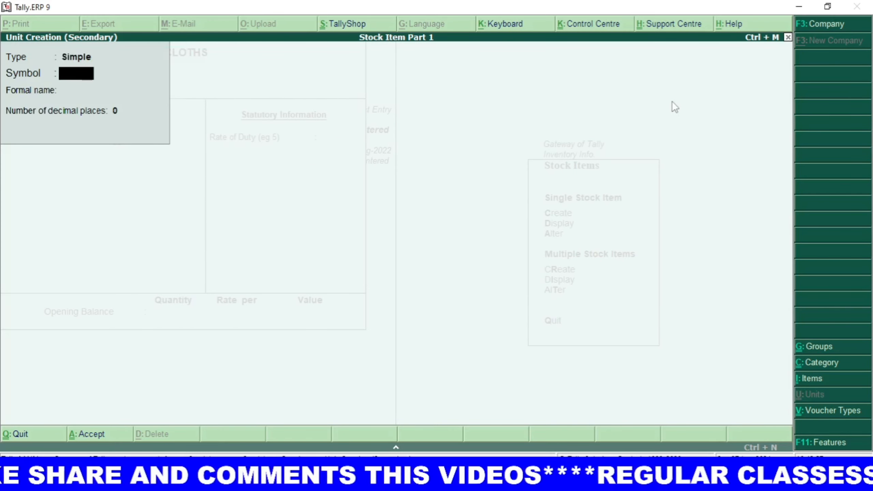
key("Escape")
key("Return")
key("Escape")
key("Return")
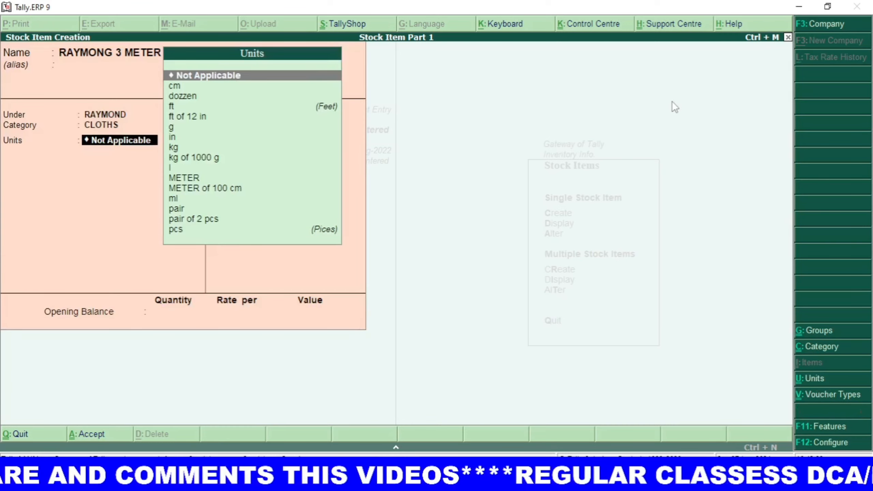
Set the unit of RAYMONG 3 METER CLOTHS to METER of 100 cm and save the item with the remaining defaults
key("Down")
key("Down")
key("Down")
key("Down")
key("Down")
key("Down")
key("Down")
key("Down")
key("Down")
key("Down")
key("Down")
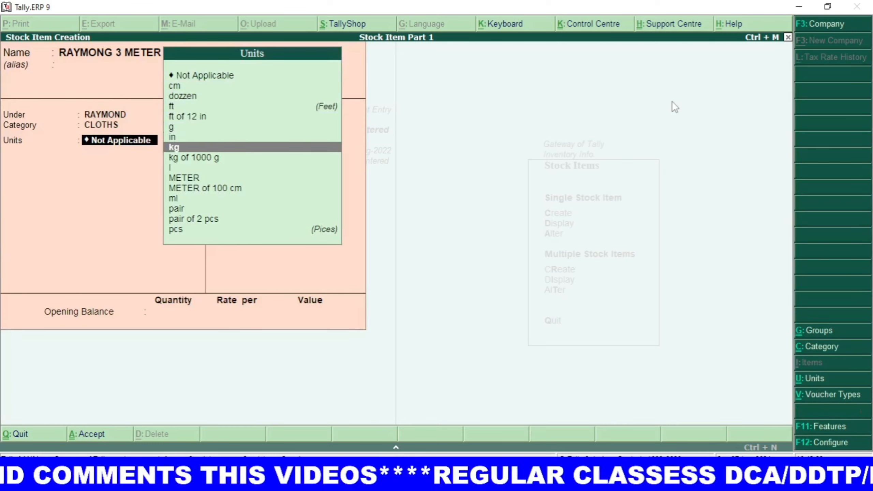
key("Return")
key("Return")
key("Return")
key("Return")
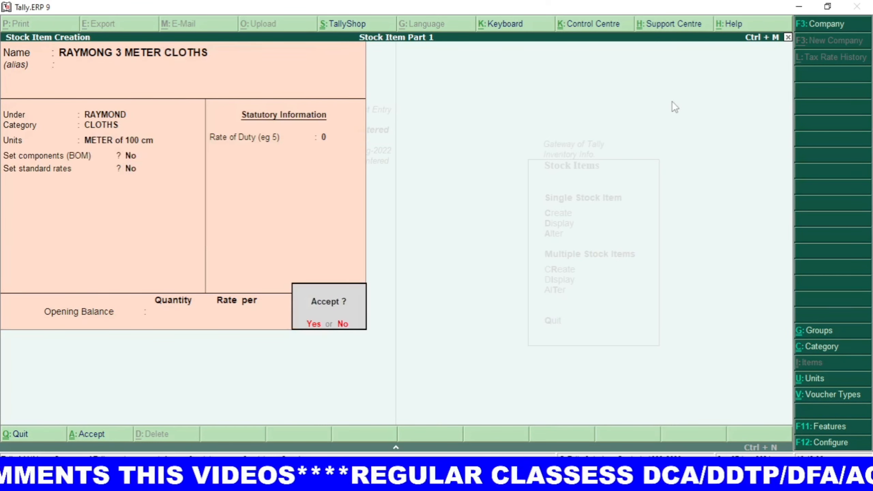
key("Return")
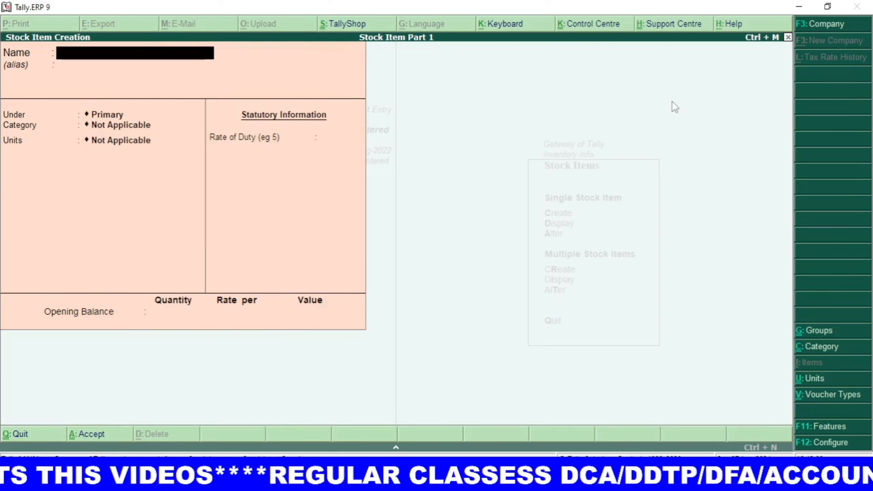
Leave stock item creation and look through the list of stock items available for display
key("Escape")
key("Return")
key("Down")
key("Return")
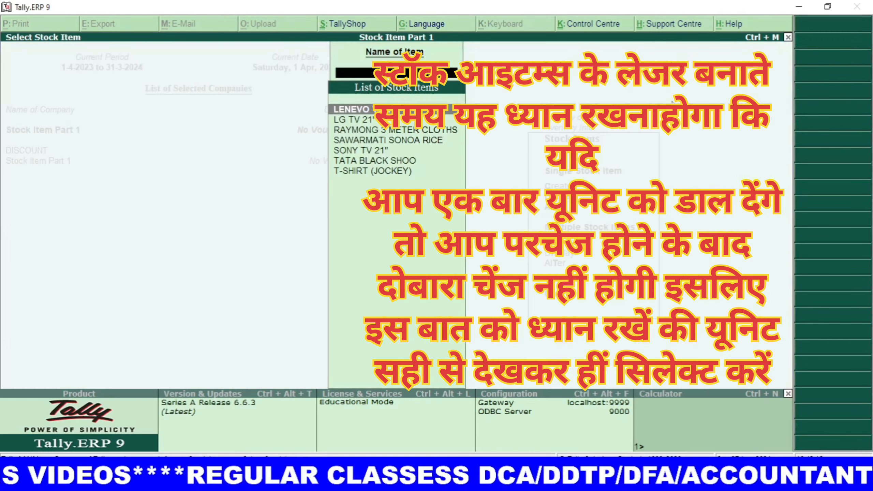
key("Down")
key("Down")
key("Down")
key("Down")
key("Down")
key("Down")
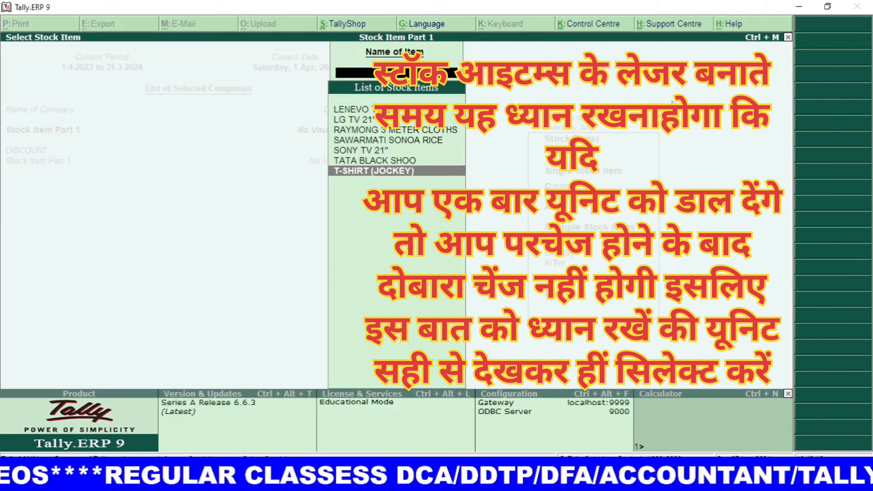
key("Up")
key("Up")
key("Up")
key("Up")
key("Up")
key("Up")
Display the LG TV 21" stock item to examine its group, category and unit, and return to the item list
key("Down")
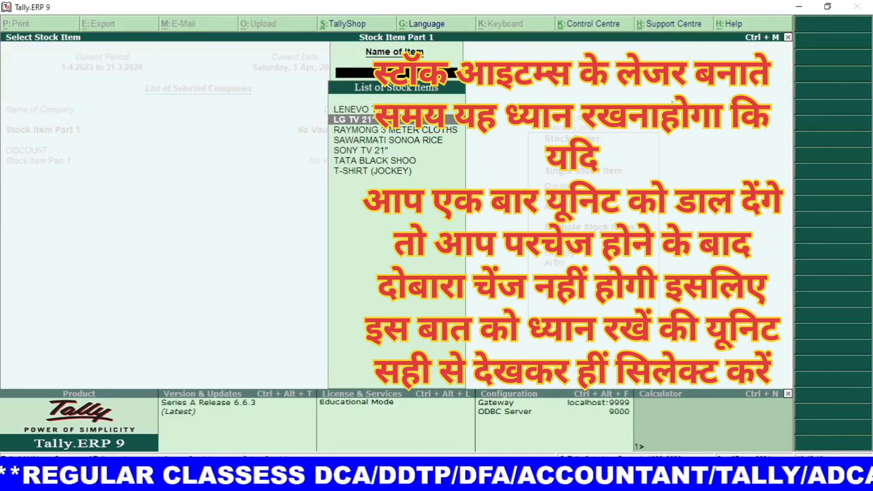
key("Return")
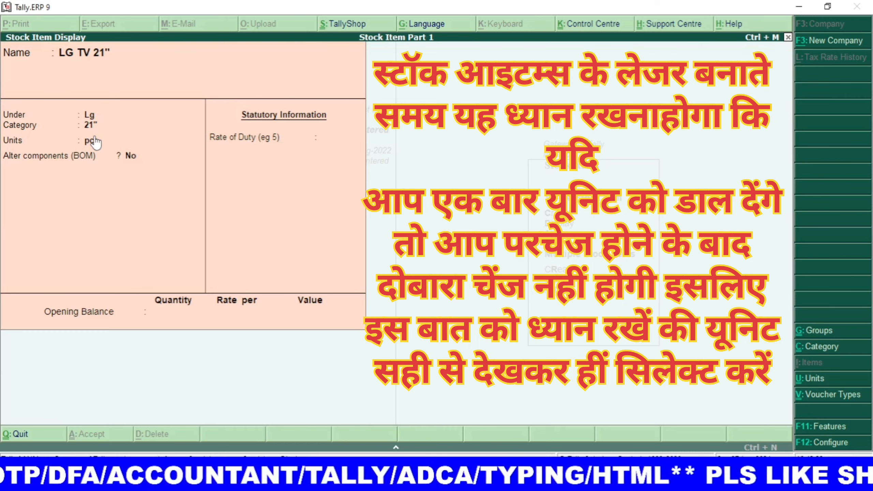
key("Escape")
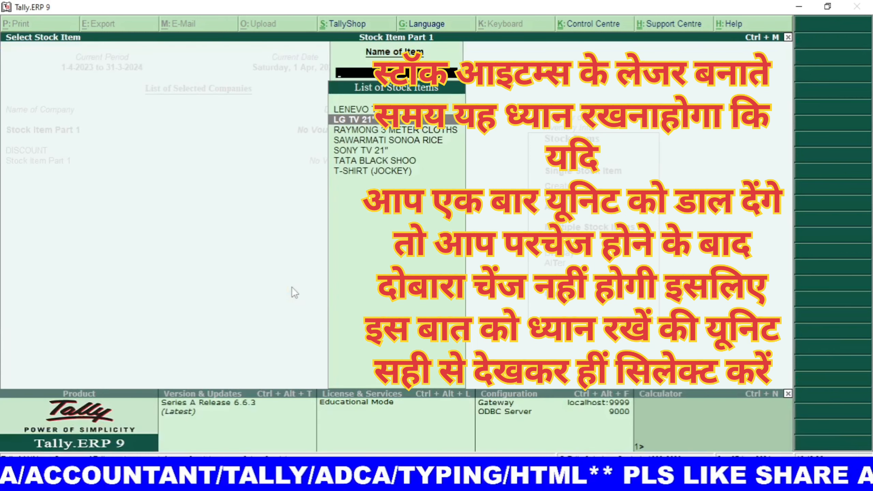